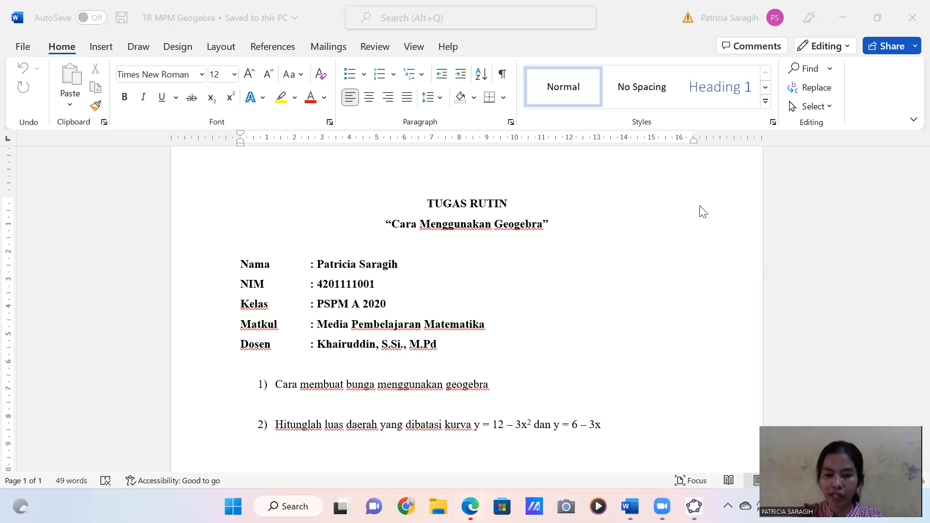
- Switch to GeoGebra Classic and place a point at the origin, where the two axes intersect
left_click(694, 506)
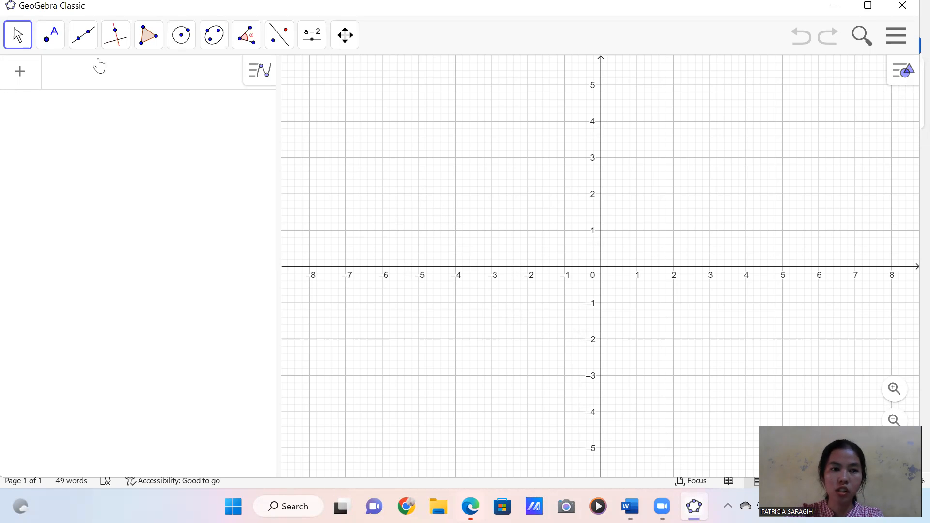
left_click(52, 36)
left_click(70, 78)
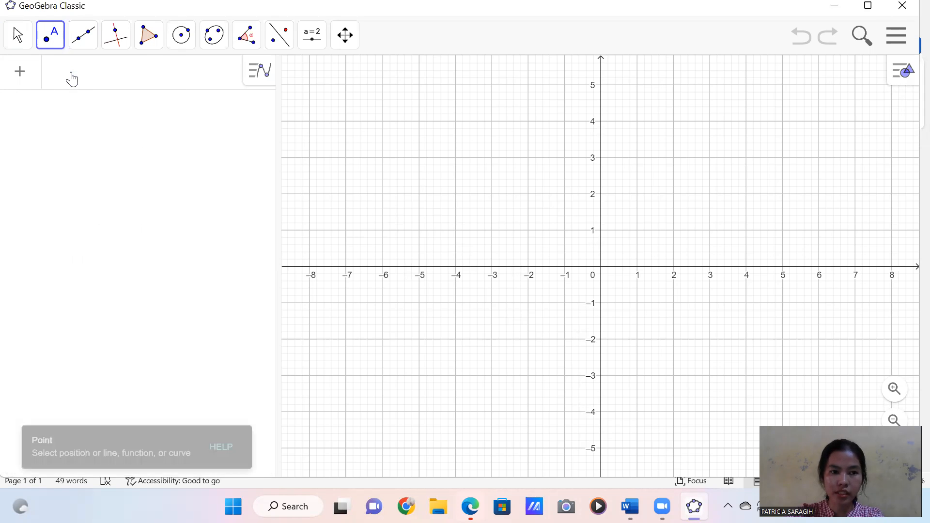
left_click(601, 268)
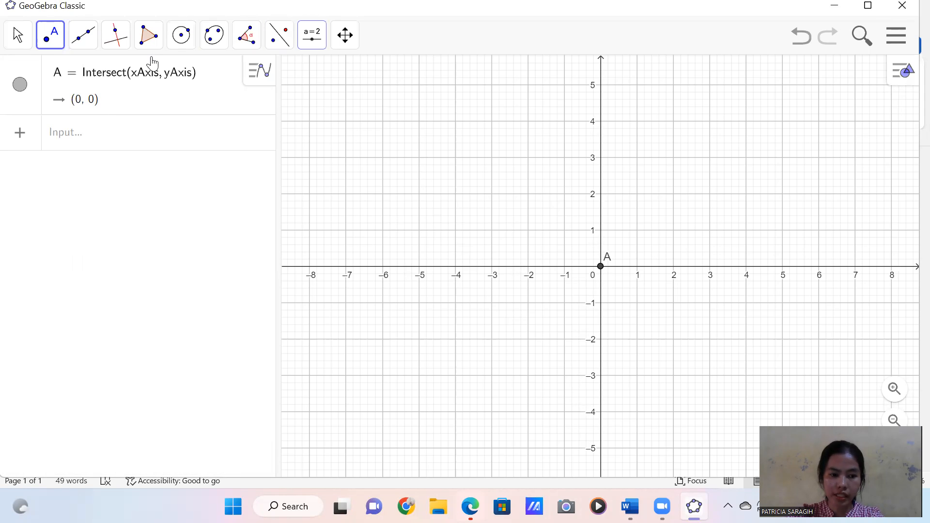
- Create a number slider a near the upper end of the graph, with minimum 1, maximum 4 and increment 0,07
left_click(312, 35)
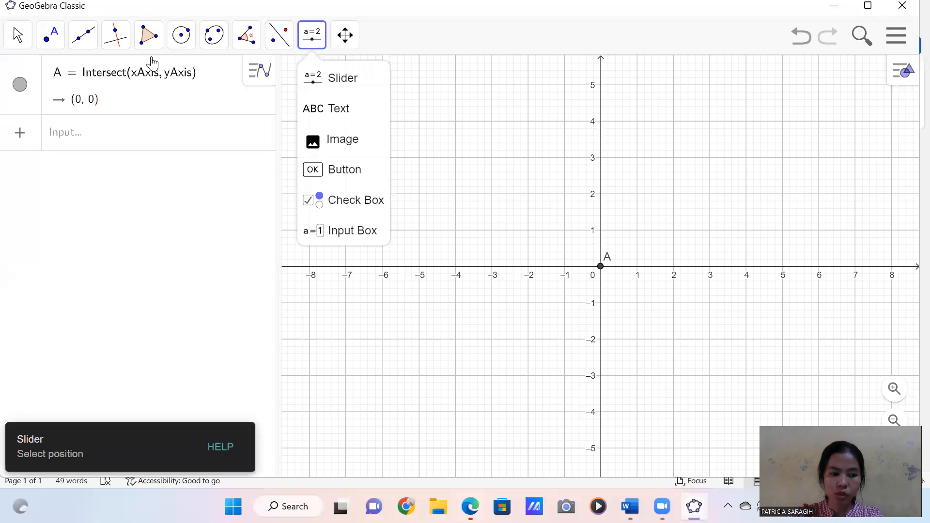
left_click(318, 72)
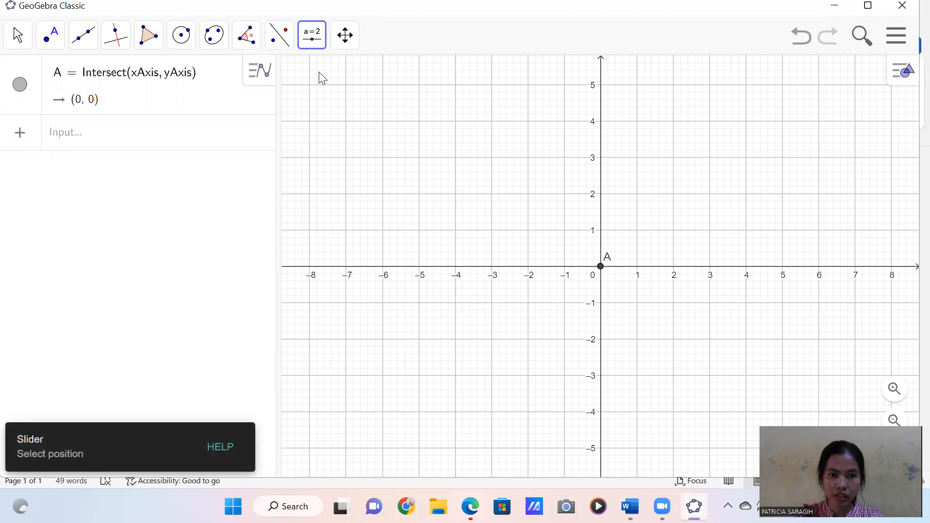
left_click(746, 84)
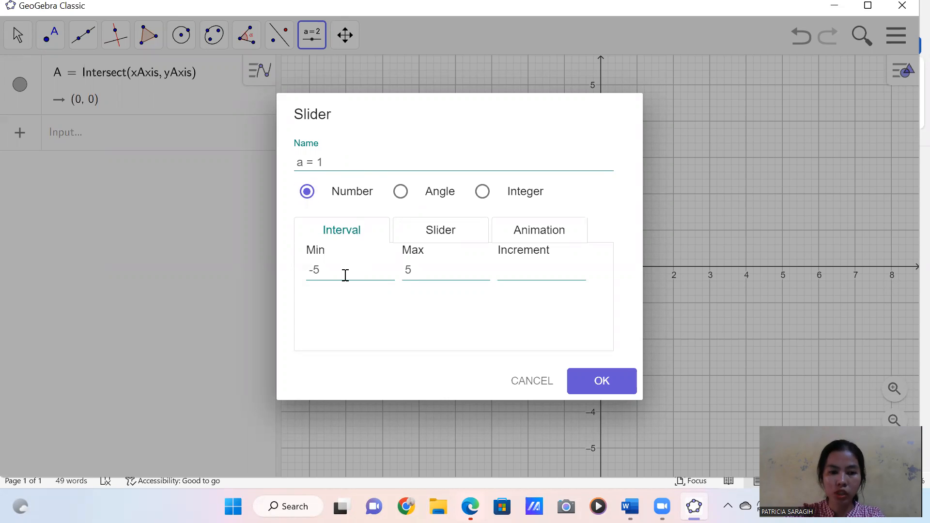
left_click_drag(337, 272, 310, 267)
key("BackSpace")
type("1")
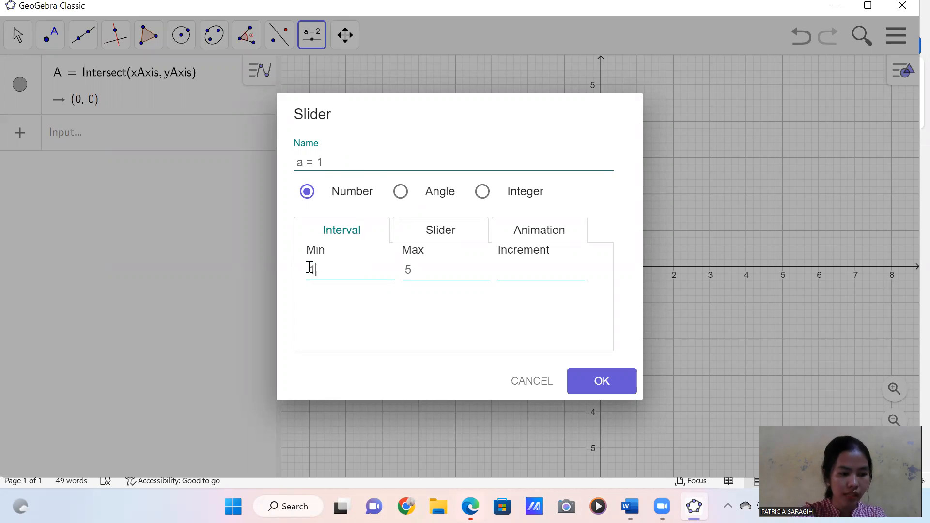
left_click_drag(450, 268, 390, 277)
key("BackSpace")
type("4")
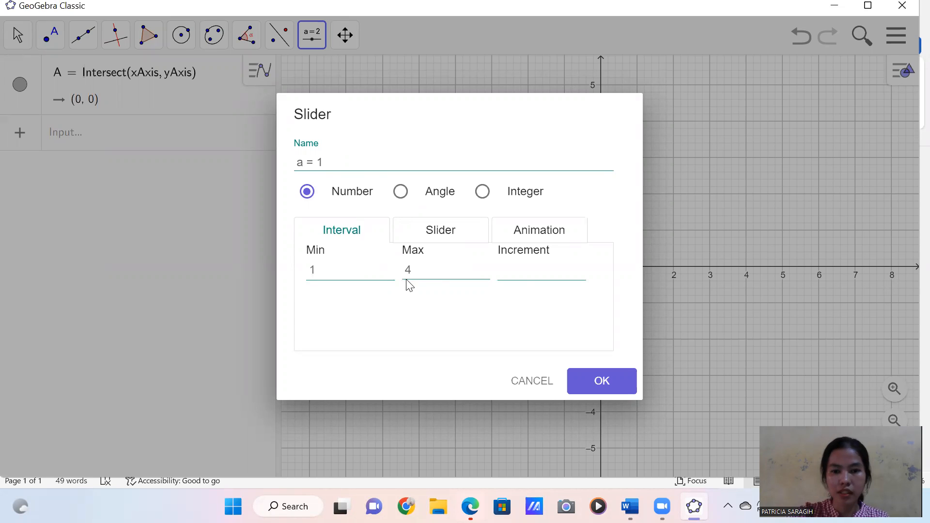
left_click(527, 273)
type("0")
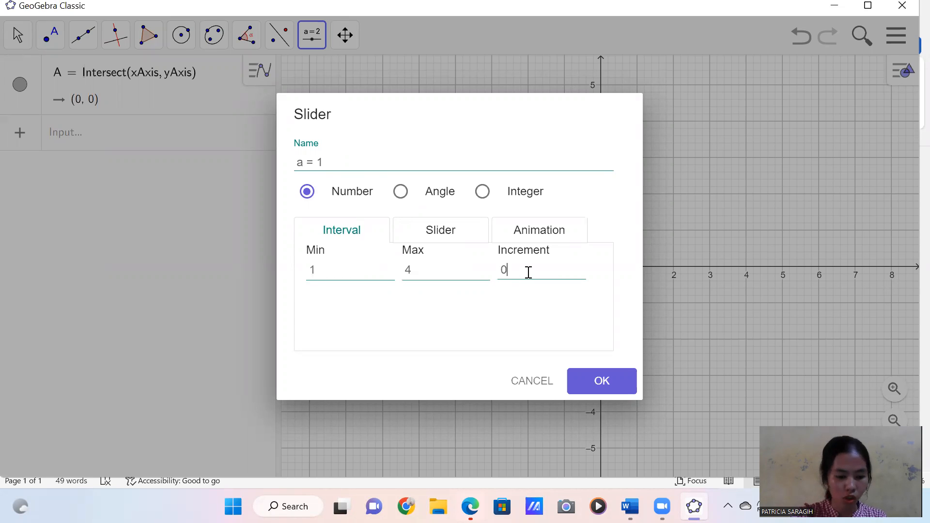
type(",07")
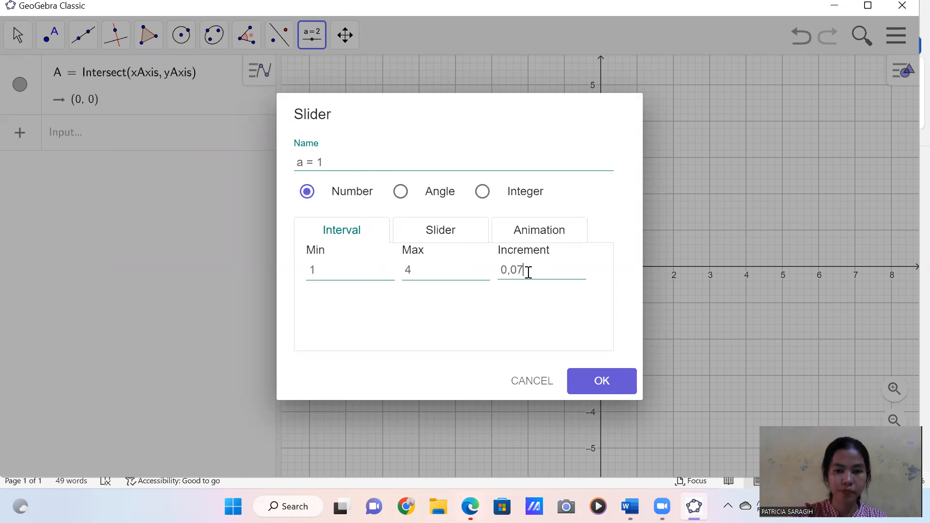
left_click(613, 381)
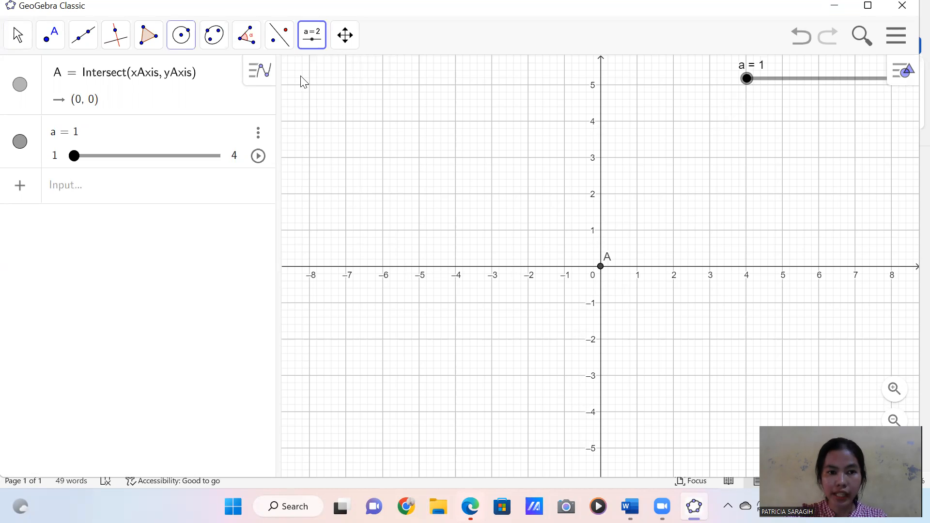
- Draw a circle centred on point A with radius a using Circle: Center & Radius
left_click(181, 36)
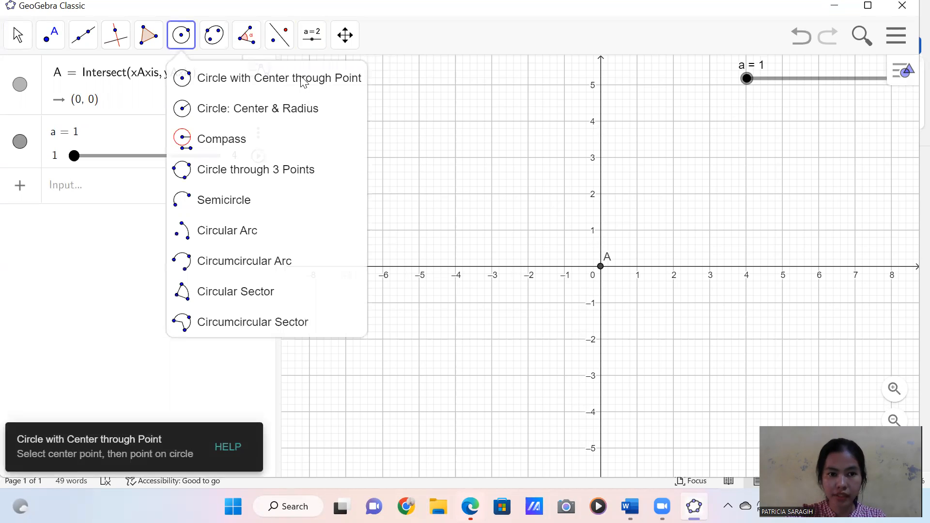
left_click(207, 118)
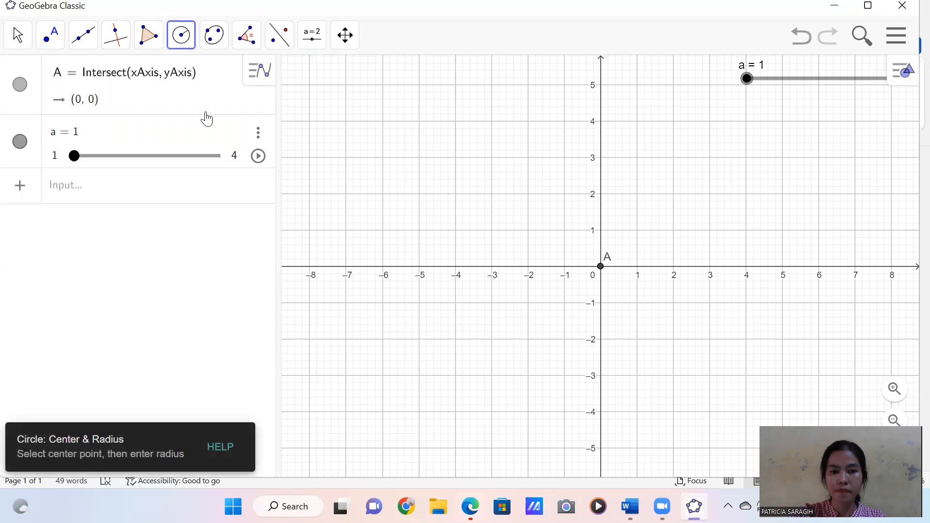
left_click(601, 267)
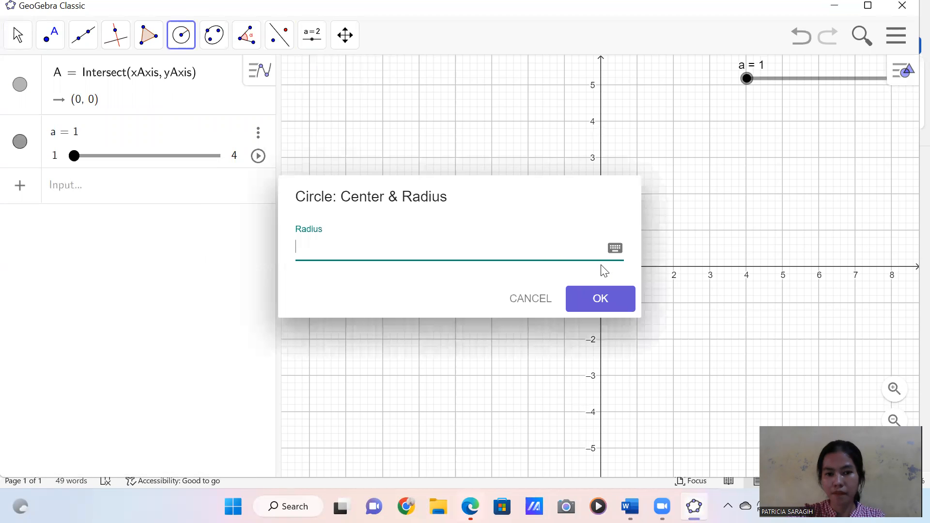
type("a")
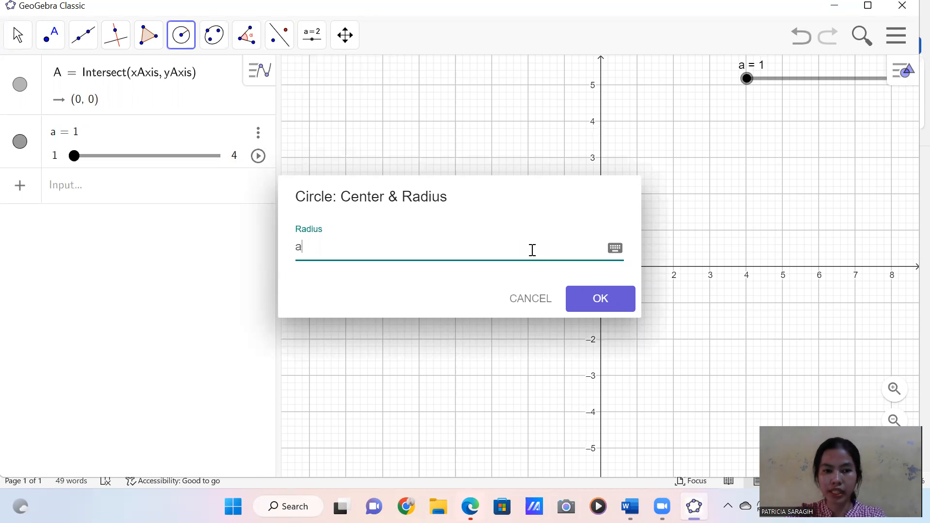
left_click(572, 301)
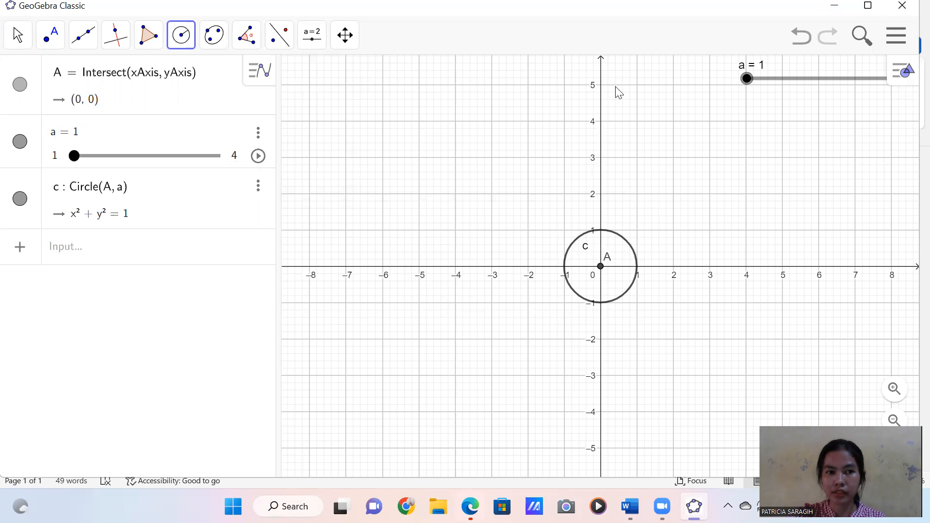
- Place a point at the intersection of the circle and the positive x-axis
left_click(52, 35)
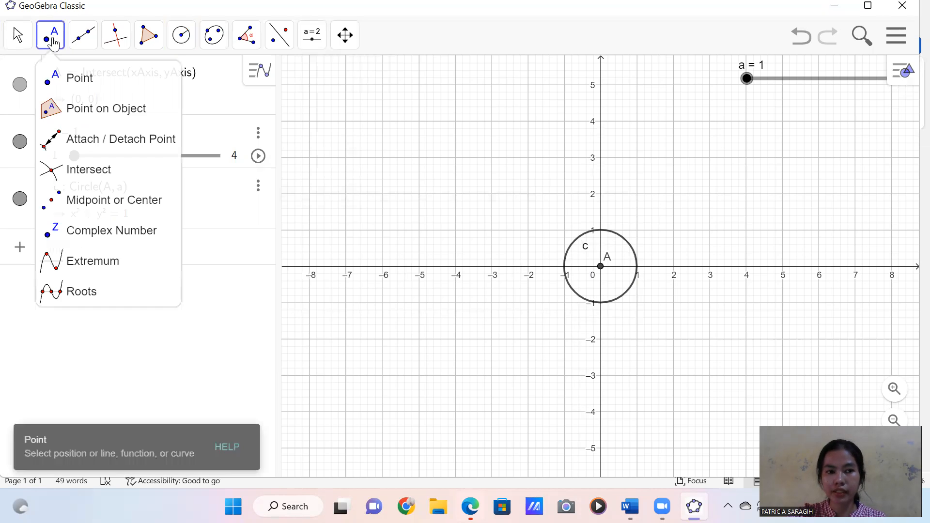
left_click(72, 82)
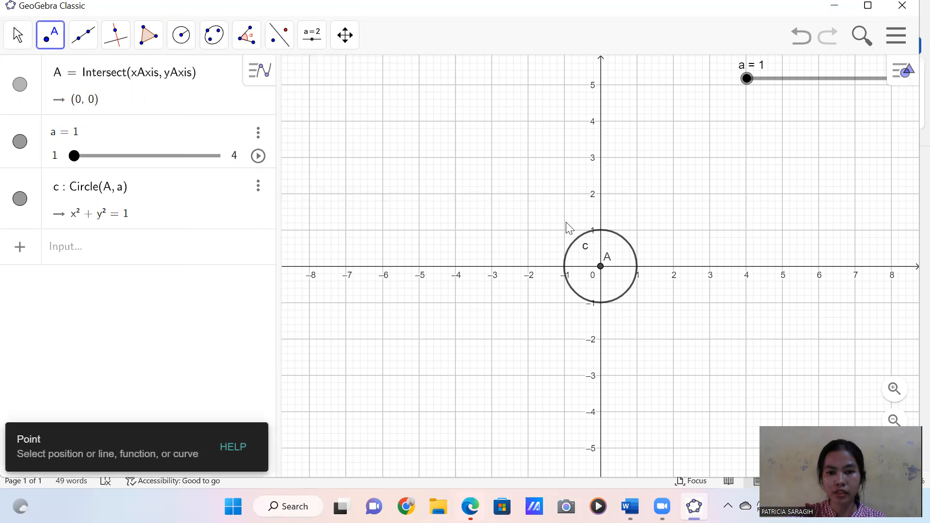
left_click(636, 268)
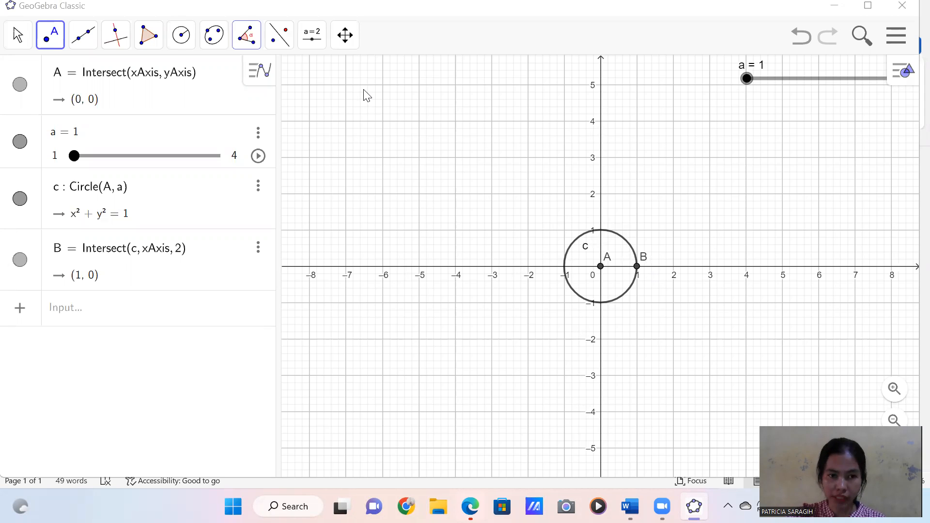
- Construct a 45° counterclockwise Angle with Given Size from leg point B about vertex A
left_click(246, 35)
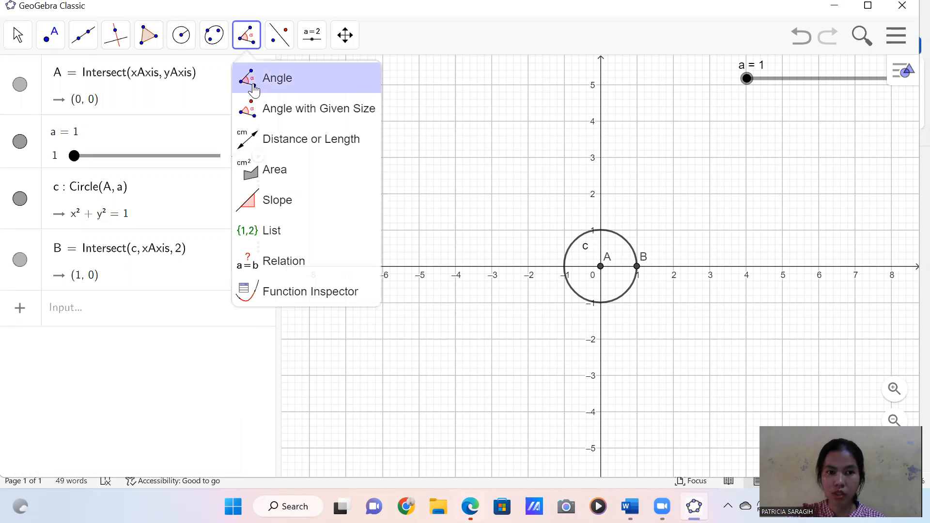
left_click(266, 110)
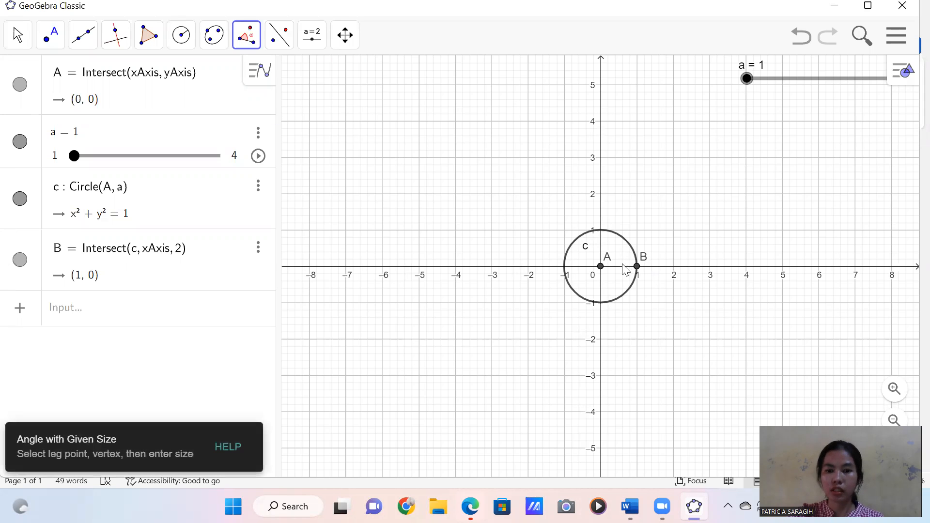
left_click(636, 269)
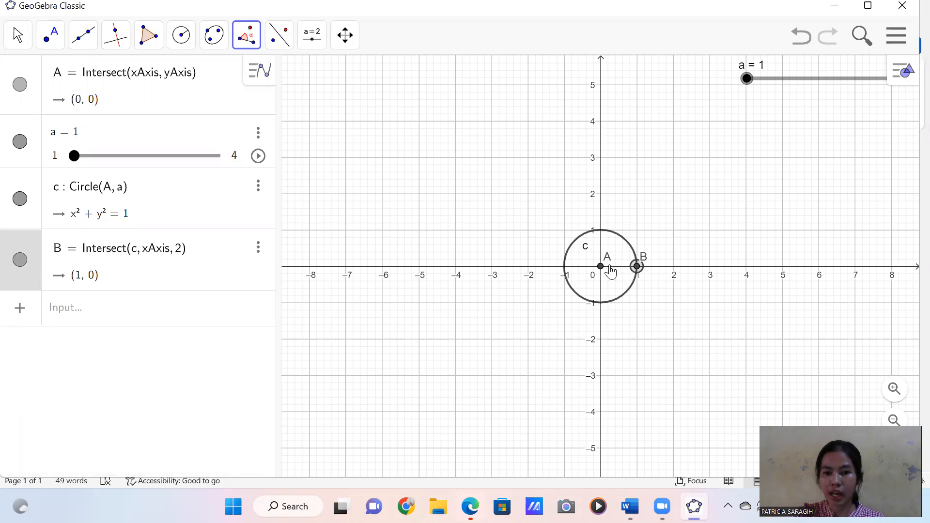
left_click(603, 269)
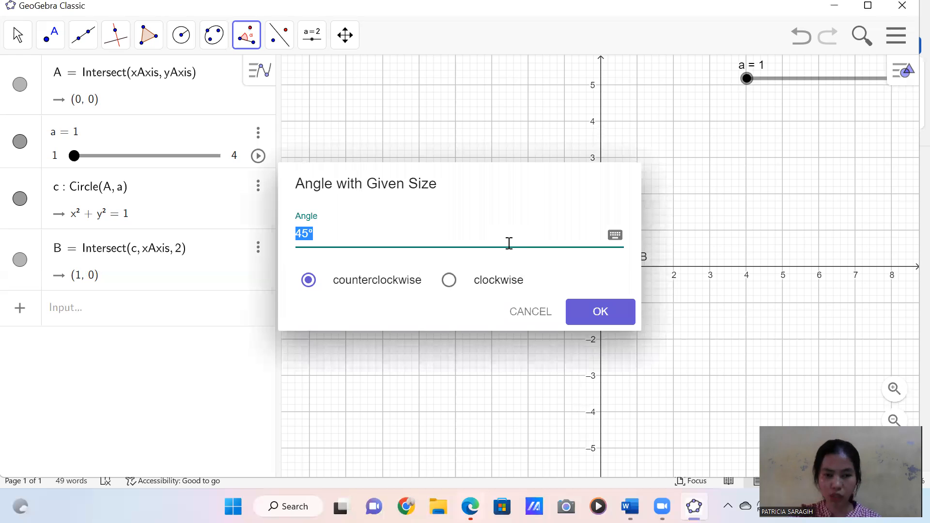
left_click(614, 313)
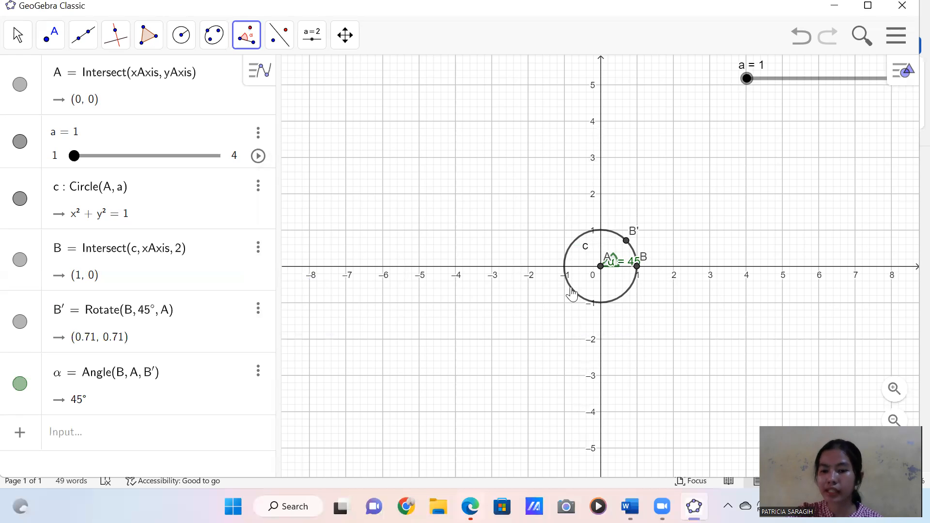
- Construct successive 45° counterclockwise angles about A from B', B'' and B''', continuing the points along the circle's upper half
left_click(627, 242)
left_click(599, 270)
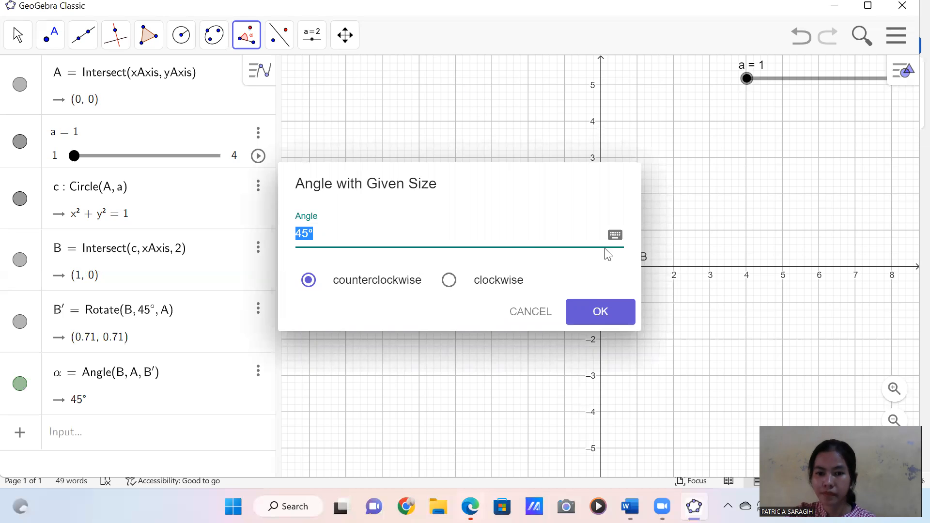
left_click(593, 317)
left_click(600, 231)
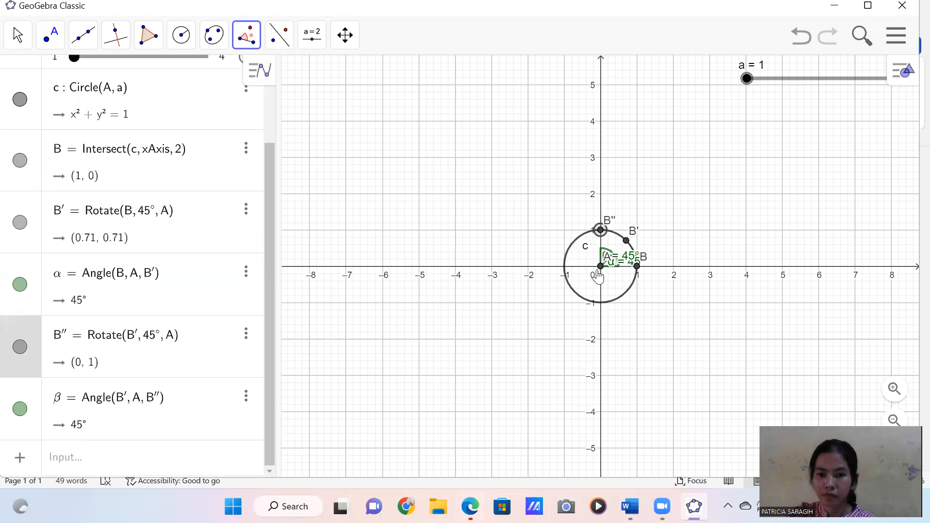
left_click(600, 266)
left_click(600, 313)
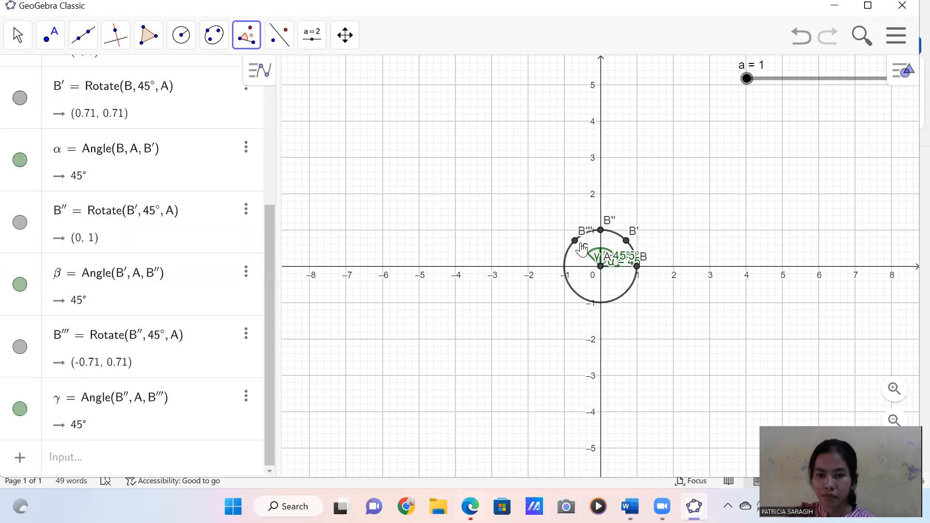
left_click(575, 241)
left_click(601, 266)
left_click(602, 314)
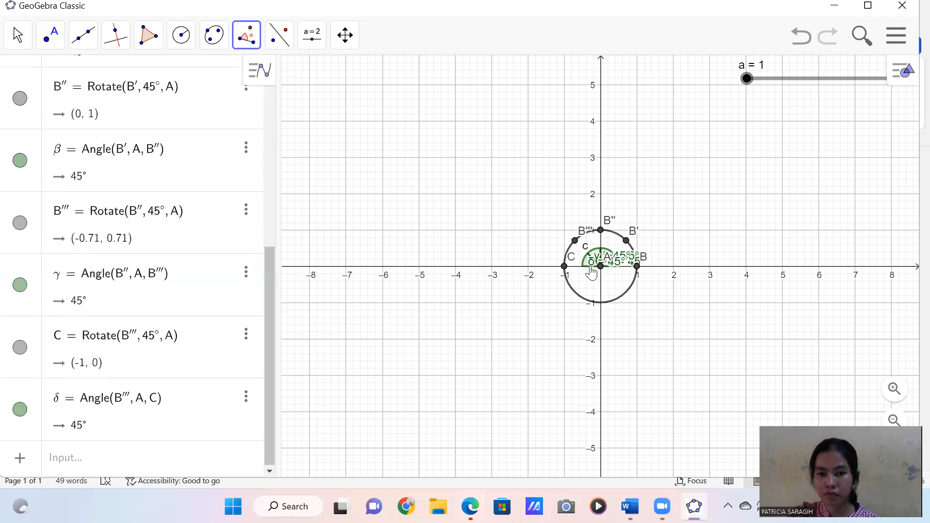
- Construct successive 45° counterclockwise angles about A from C, C', C'' and C''', completing the points around the circle's lower half
left_click(564, 266)
left_click(601, 266)
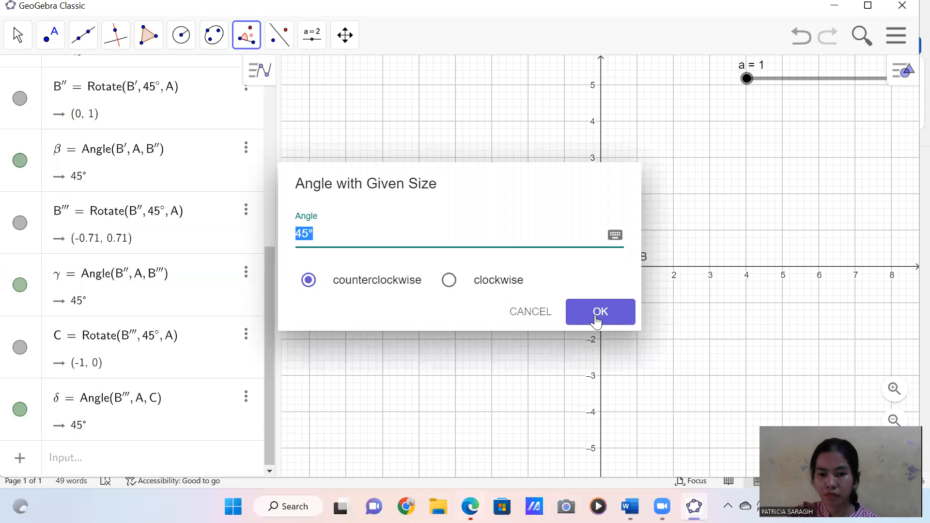
left_click(601, 313)
left_click(574, 292)
left_click(601, 266)
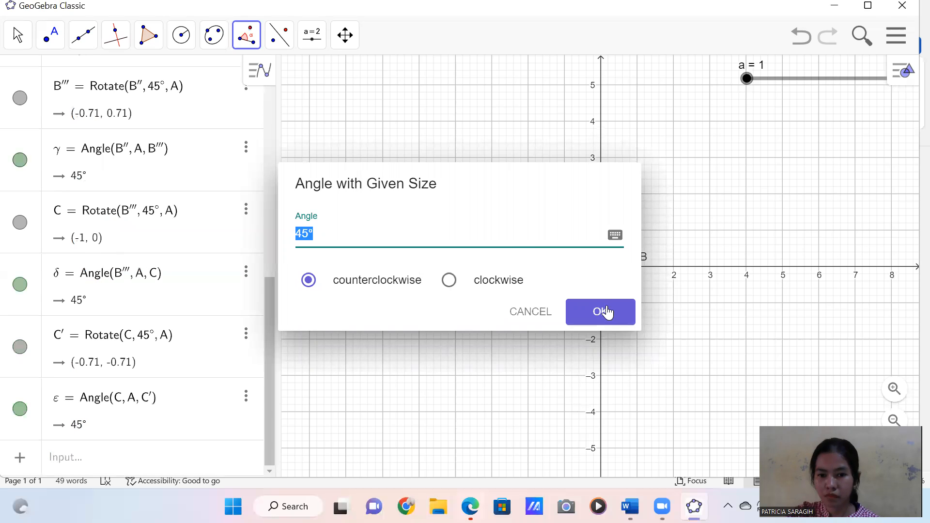
left_click(602, 311)
left_click(600, 302)
left_click(604, 268)
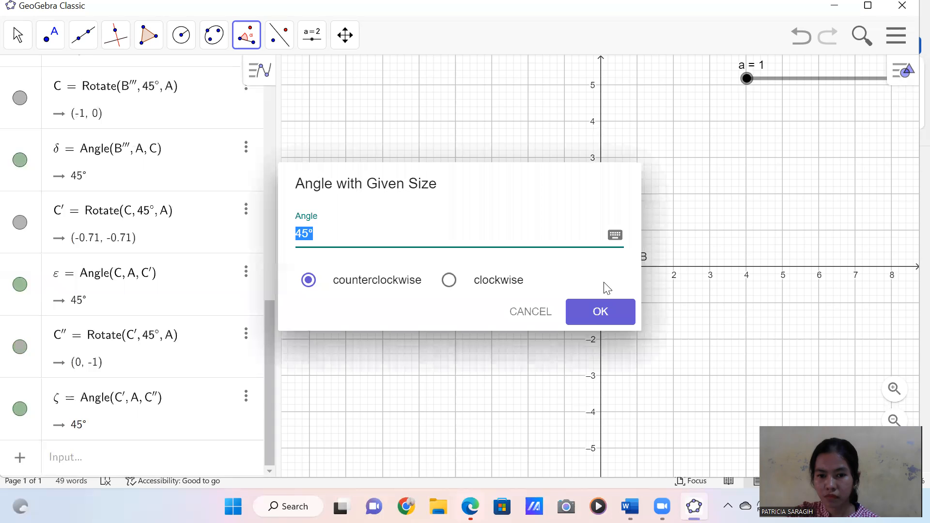
left_click(601, 311)
left_click(625, 291)
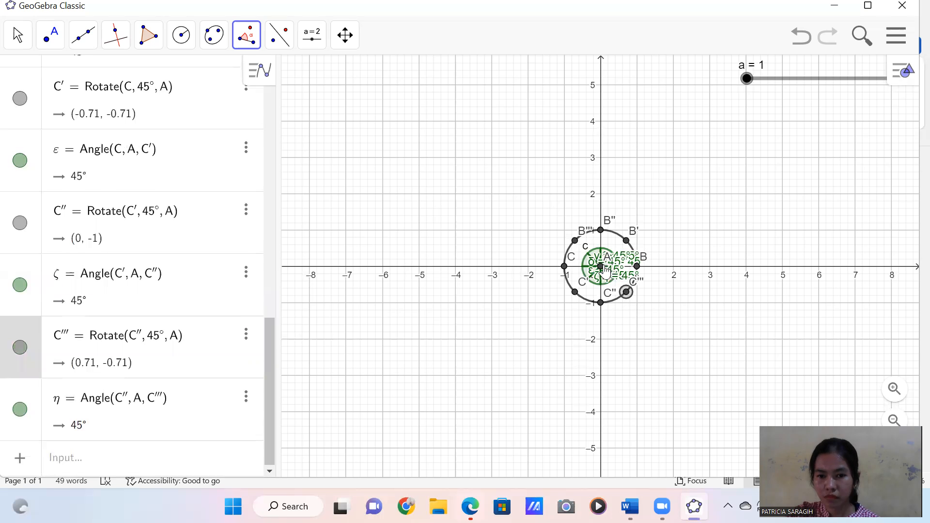
left_click(600, 266)
left_click(611, 313)
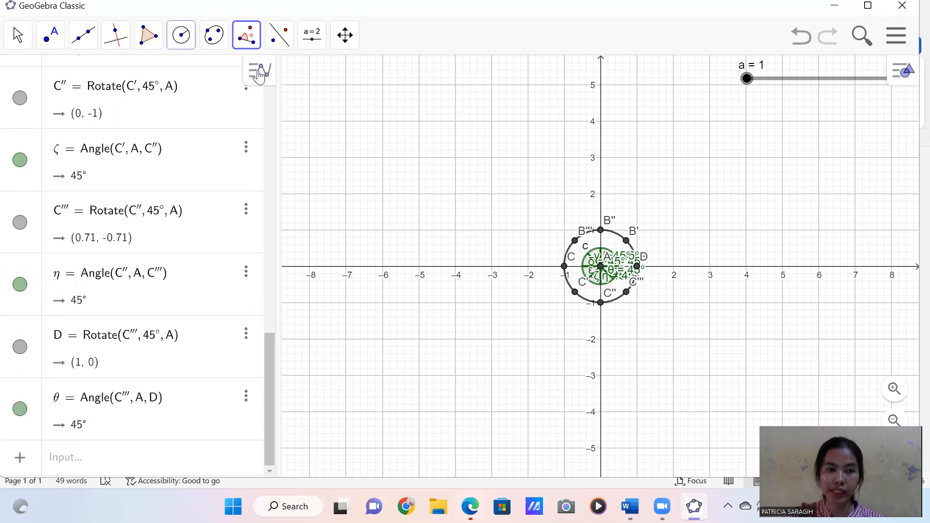
- Construct two Circle: Center & Radius circles of radius a, centred at points B and B'
left_click(181, 35)
left_click(211, 113)
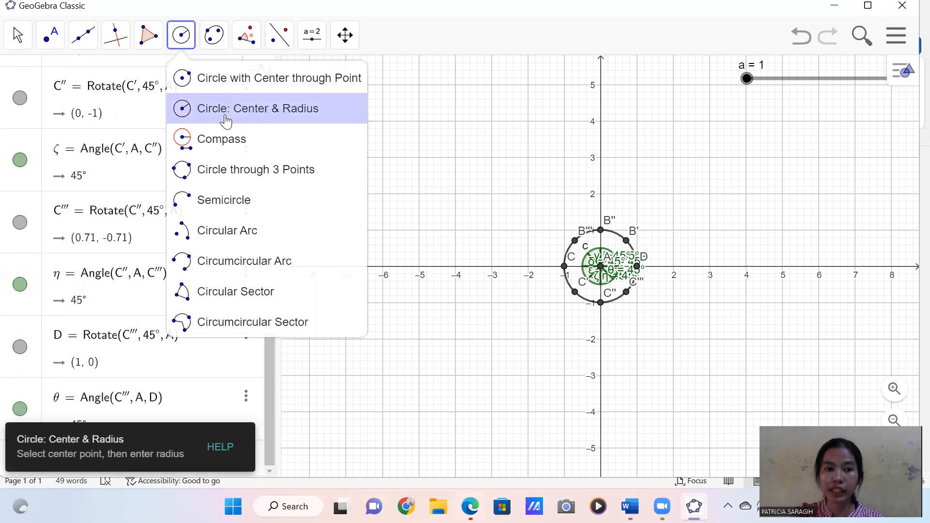
left_click(248, 121)
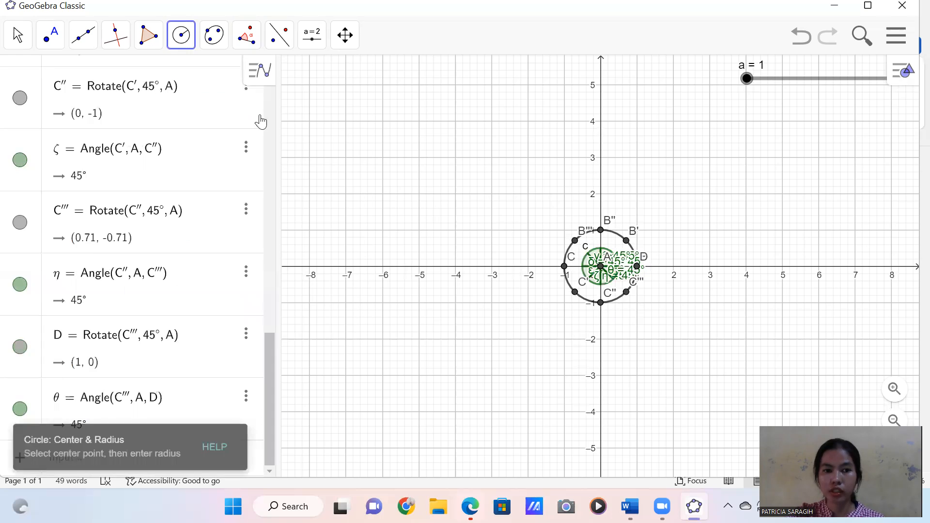
left_click(635, 267)
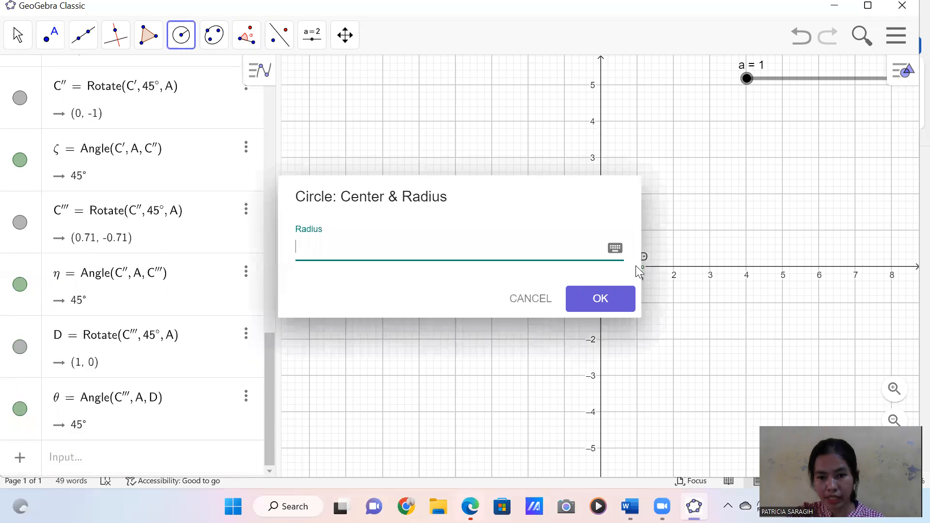
type("a")
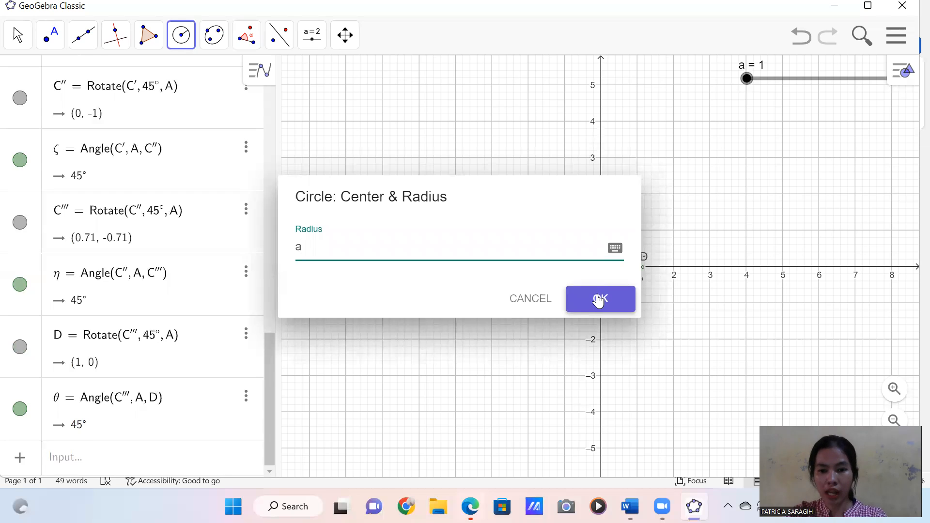
left_click(599, 301)
left_click(627, 251)
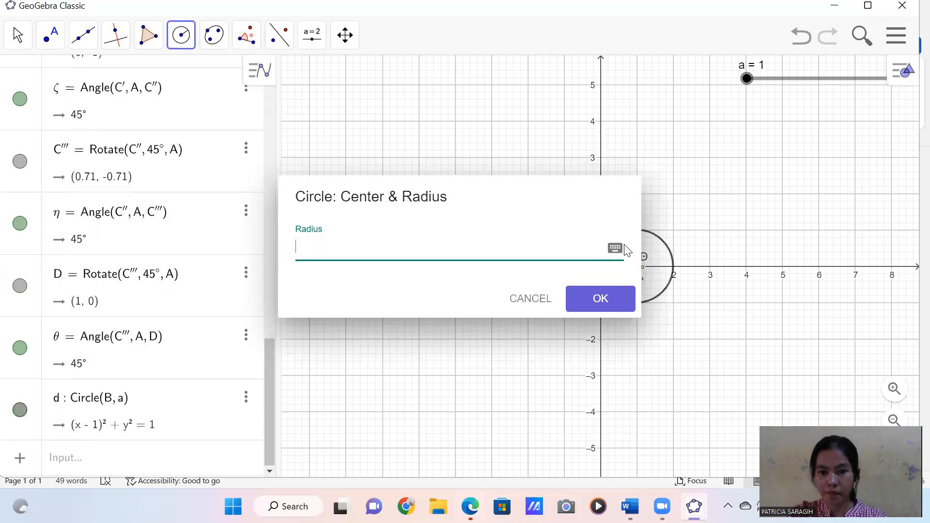
left_click(609, 294)
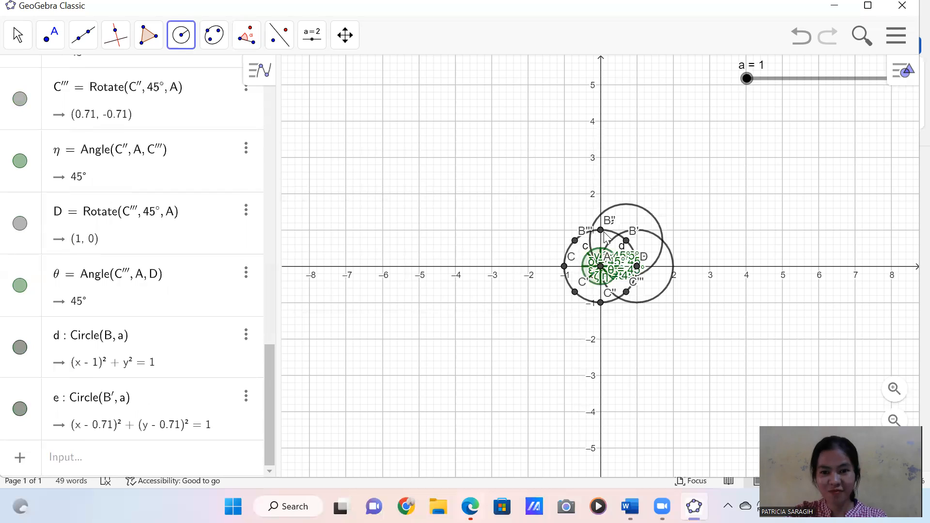
- Construct circles of radius a centred at points B'', B''' and C
left_click(601, 232)
type("a")
left_click(599, 294)
left_click(576, 242)
type("a")
left_click(599, 298)
left_click(575, 271)
type("a")
left_click(598, 301)
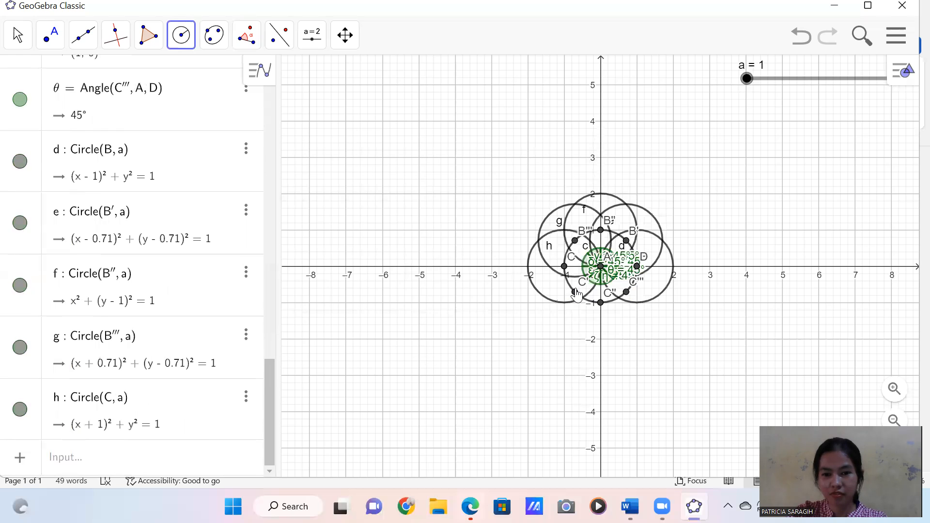
- Construct circles of radius a centred at points C', C'' and C''' on the lower half of the original circle
left_click(575, 290)
left_click(591, 300)
type("a")
left_click(595, 298)
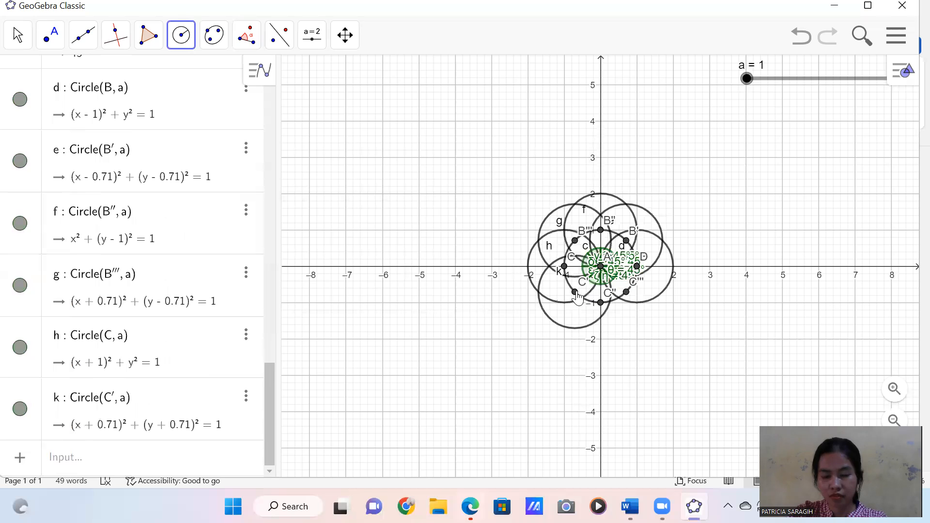
left_click(600, 302)
type("a")
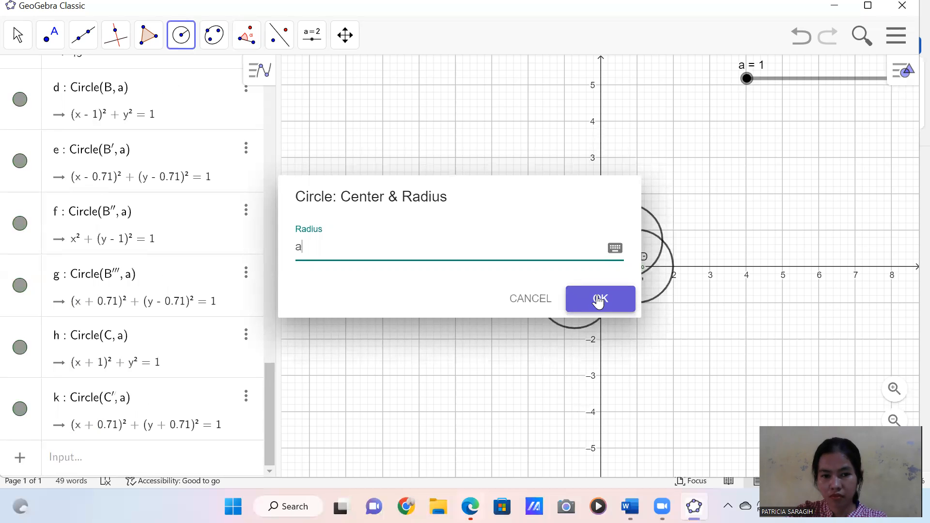
left_click(598, 301)
left_click(622, 301)
type("a")
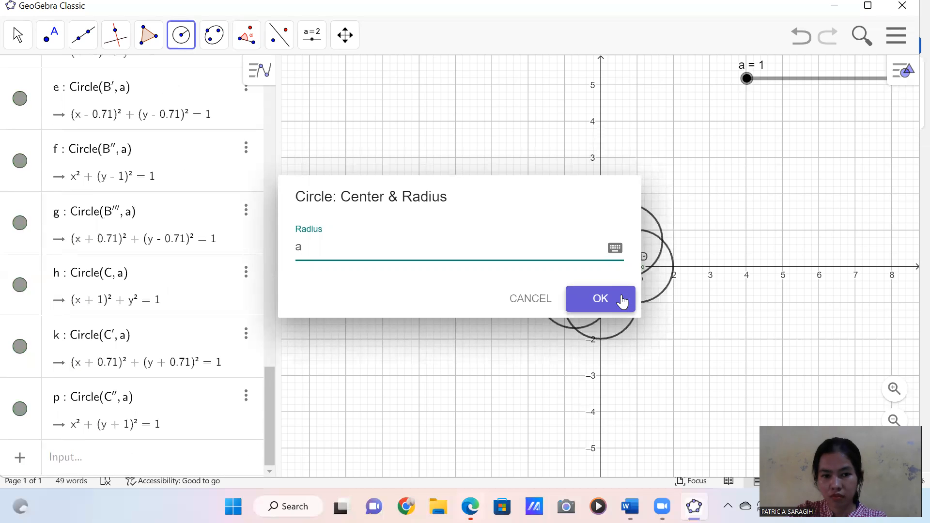
left_click(622, 301)
- Construct an additional circle of radius a at point B and another at point C'''
left_click(636, 268)
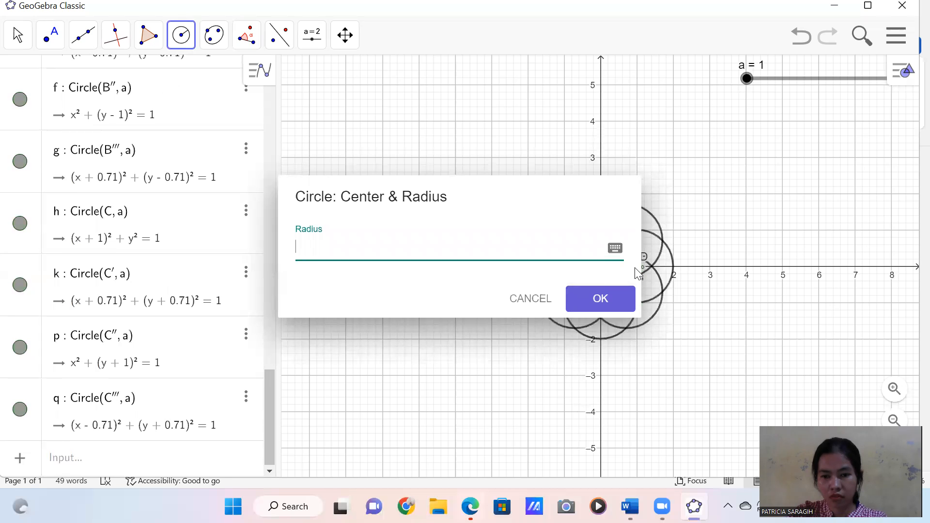
type("a")
left_click(609, 298)
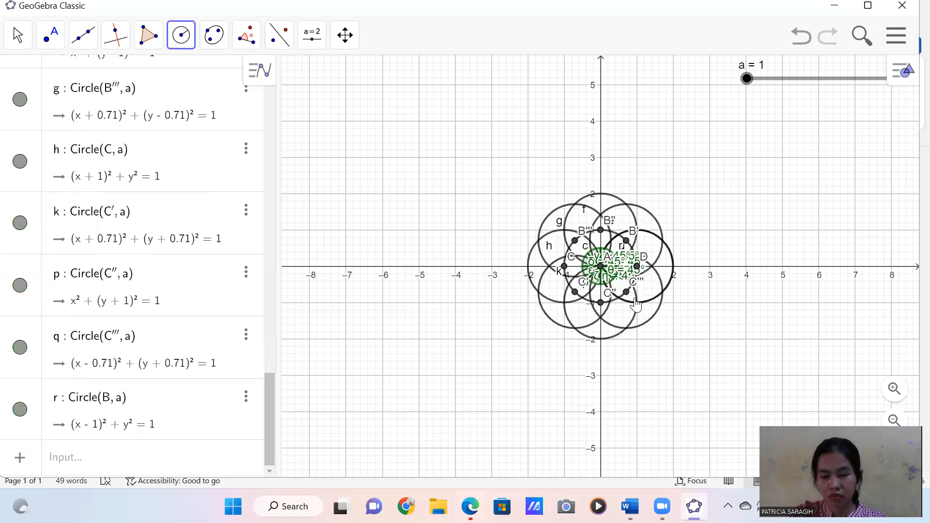
left_click(622, 299)
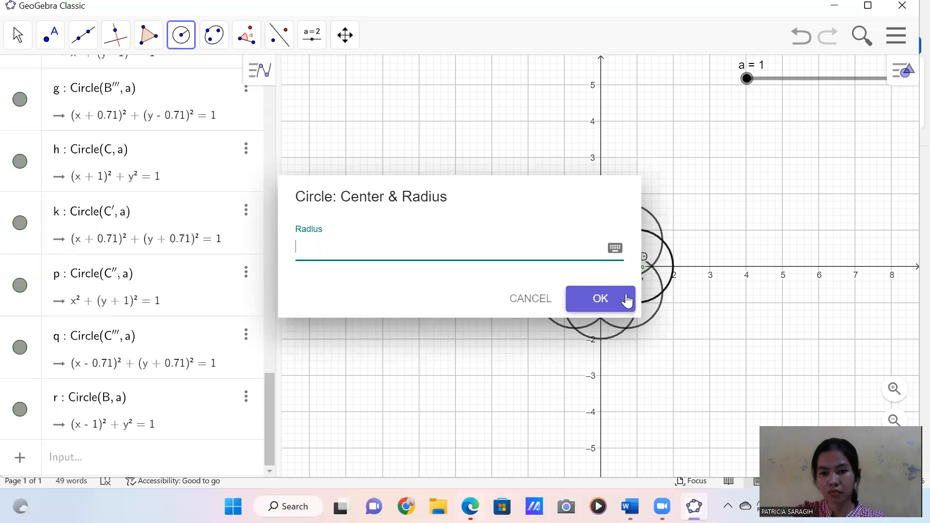
type("a")
left_click(617, 298)
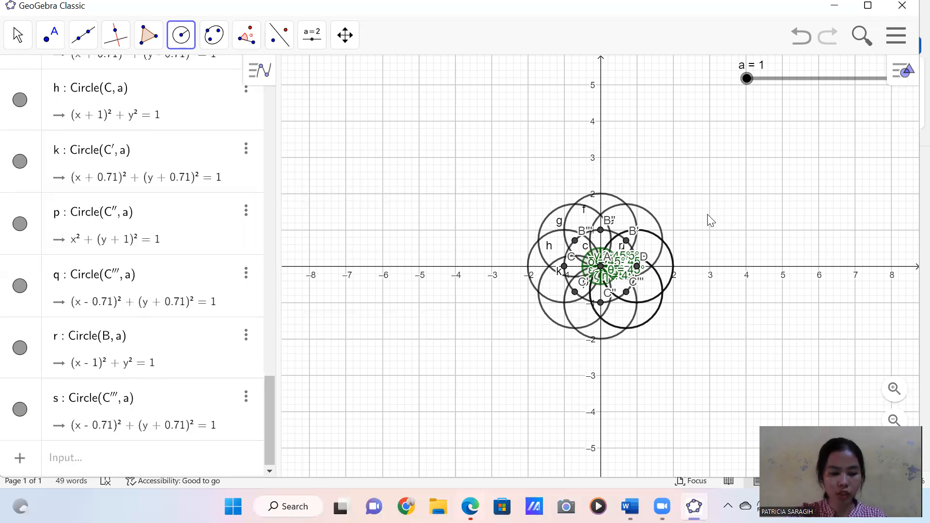
- Select all objects in the construction and turn off their labels
key("ctrl+a")
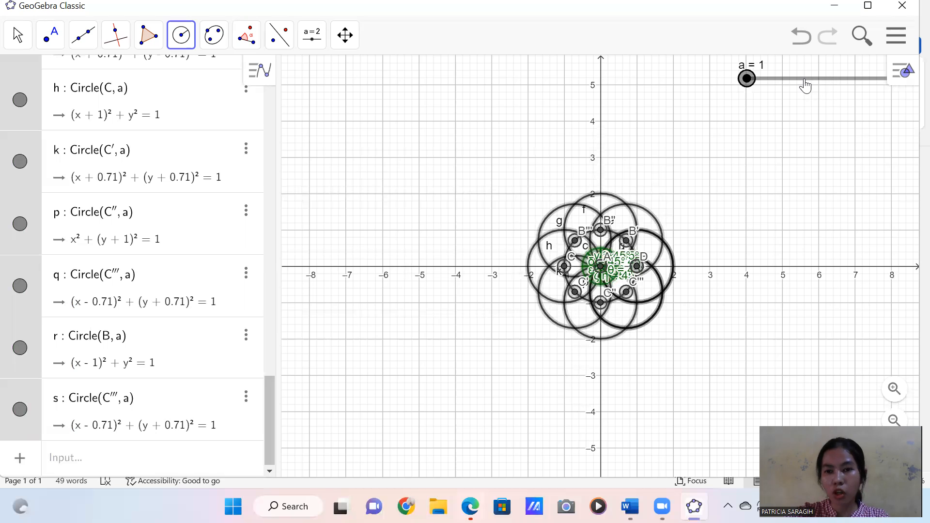
key("Escape")
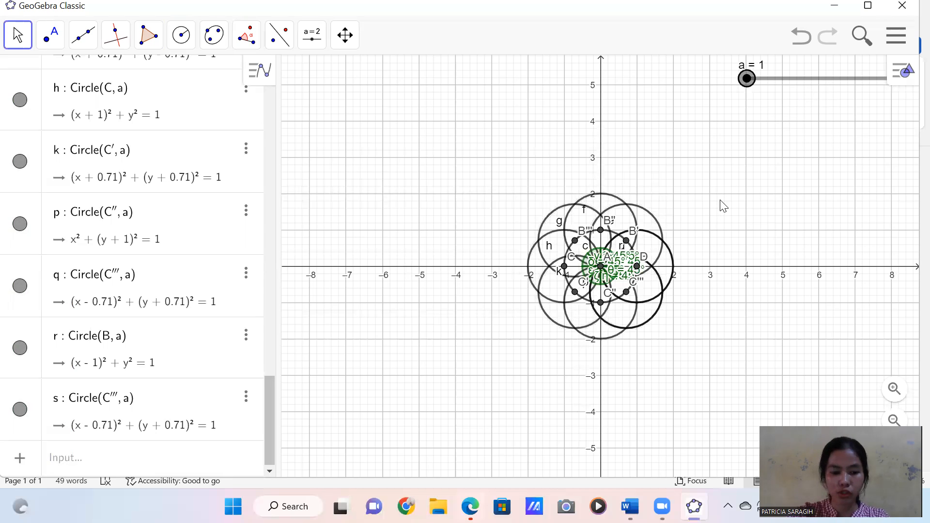
key("ctrl+a")
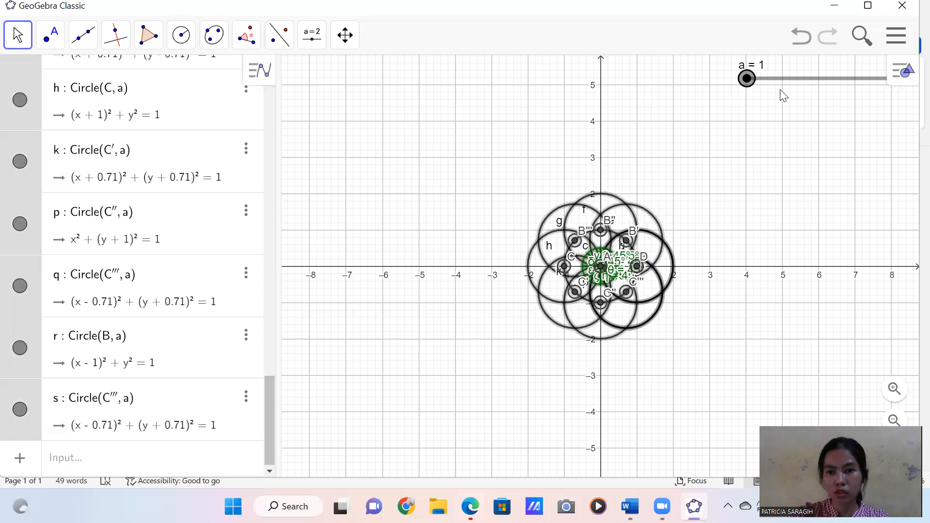
right_click(723, 150)
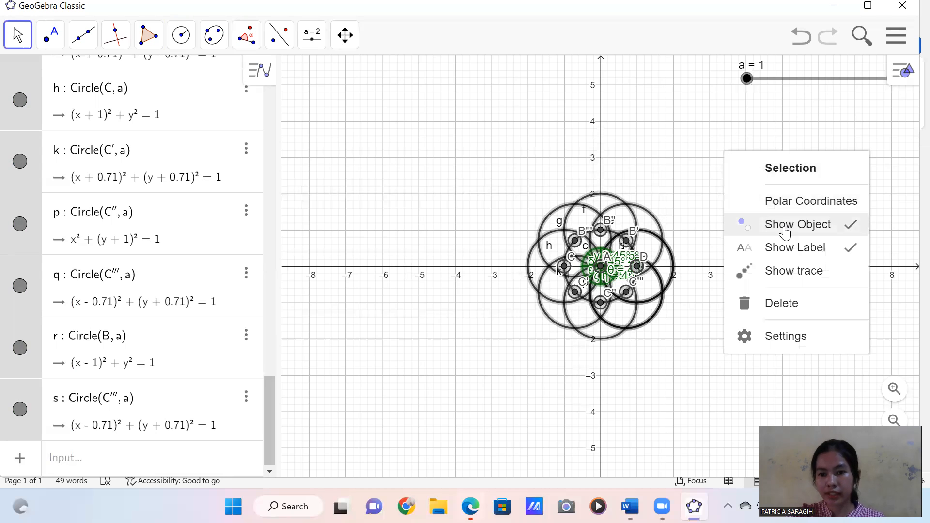
left_click(845, 252)
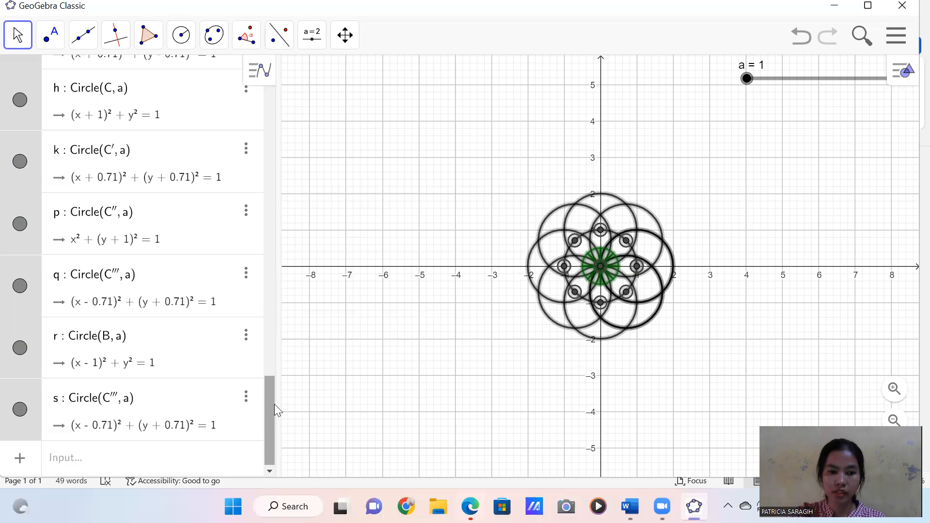
- Hide centre point A, the original circle c, and points B and B'
left_click_drag(271, 402, 275, 79)
left_click(19, 84)
left_click(20, 198)
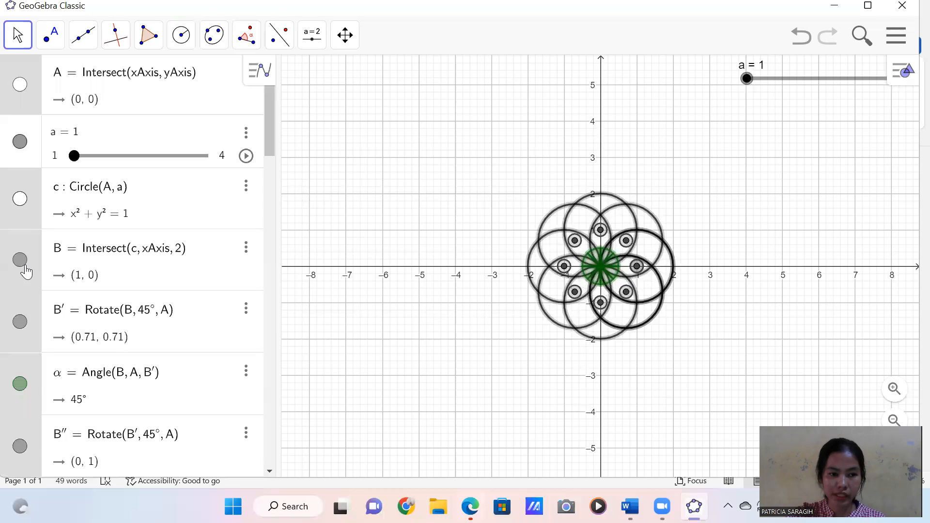
left_click(20, 260)
left_click(20, 320)
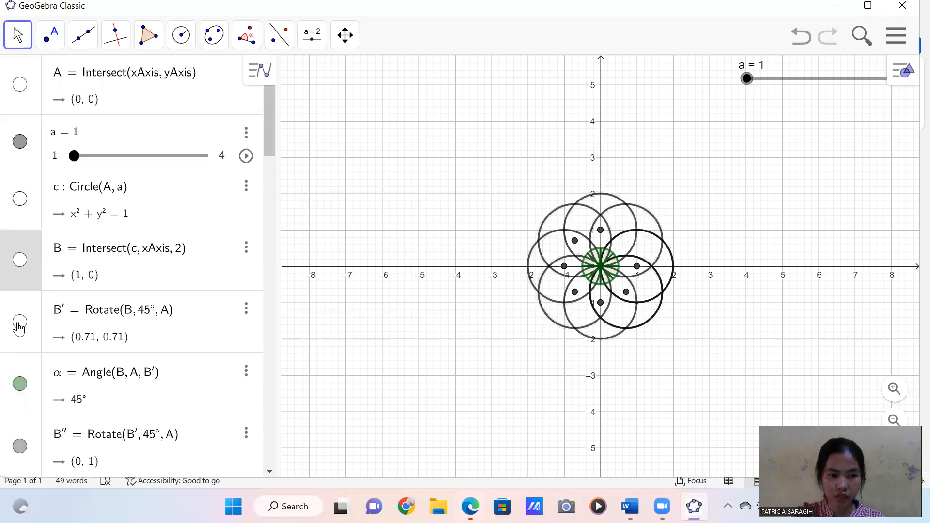
- Hide angles α, β and γ together with points B'', B''' and C
scroll(41, 336, "down", 3)
left_click(19, 238)
left_click(19, 301)
left_click(20, 362)
scroll(22, 367, "down", 5)
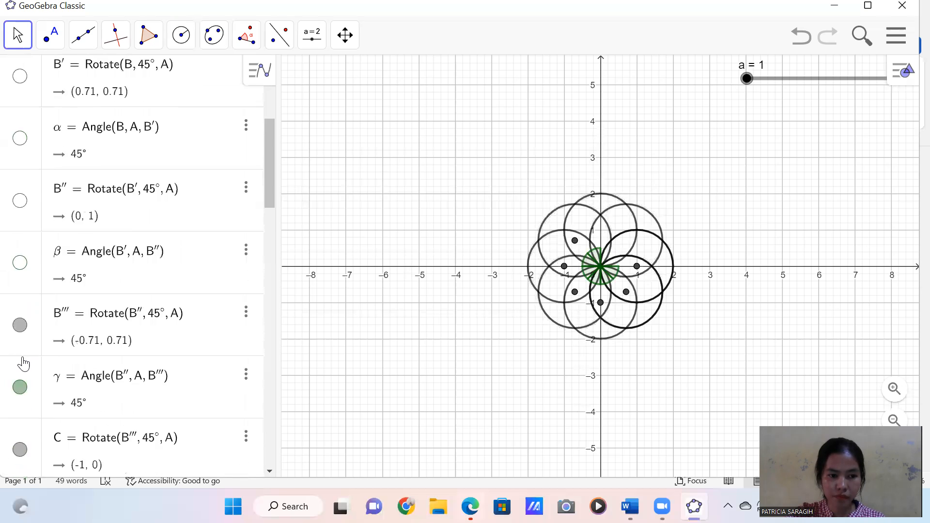
left_click(20, 206)
left_click(19, 274)
left_click(19, 330)
- Hide angles δ, ε and ζ together with points C', C'' and C'''
scroll(19, 334, "down", 3)
left_click(20, 249)
left_click(20, 311)
left_click(20, 373)
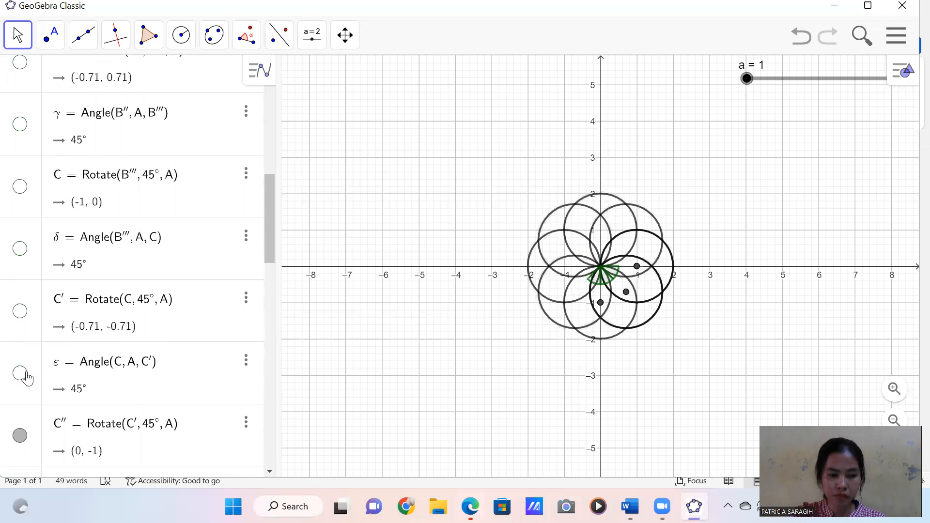
scroll(20, 373, "down", 3)
left_click(20, 290)
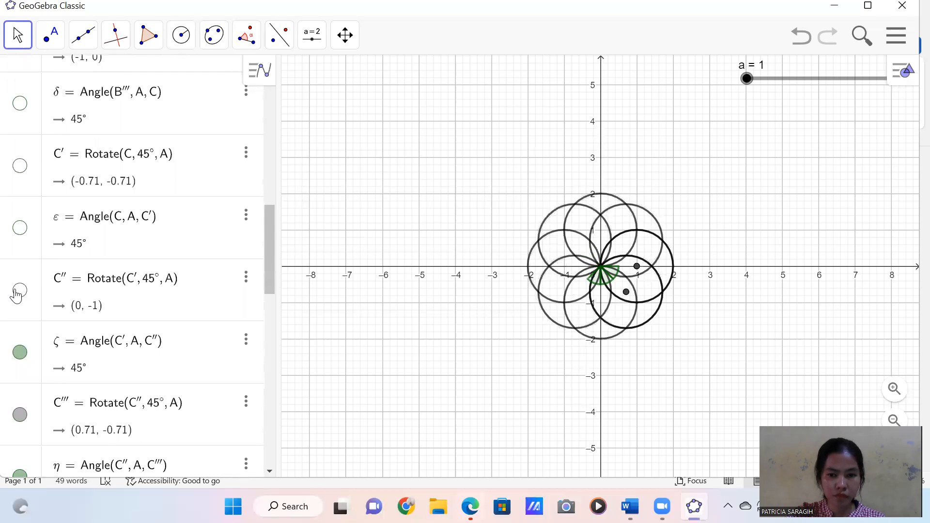
left_click(20, 352)
left_click(18, 414)
- Hide angle η, point D and angle θ so only the petal circles remain displayed
scroll(19, 402, "down", 3)
left_click(19, 335)
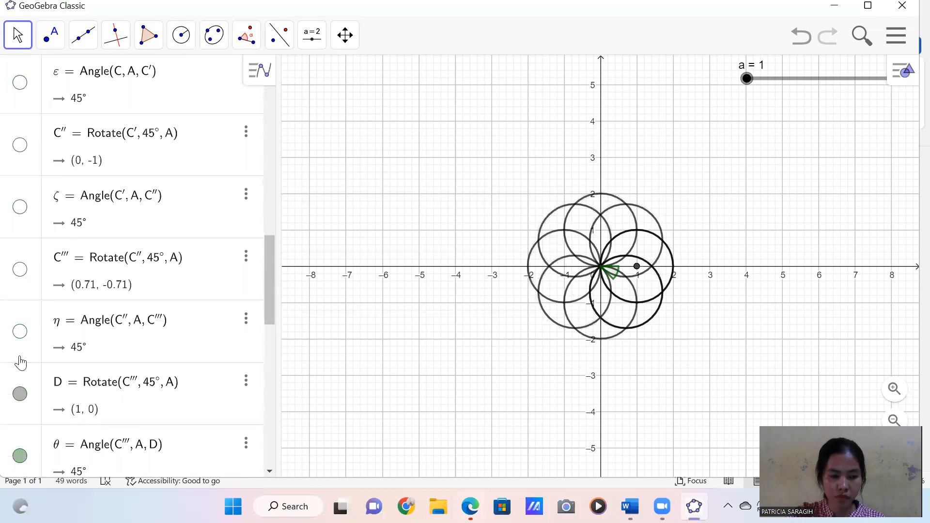
left_click(20, 393)
scroll(20, 388, "down", 3)
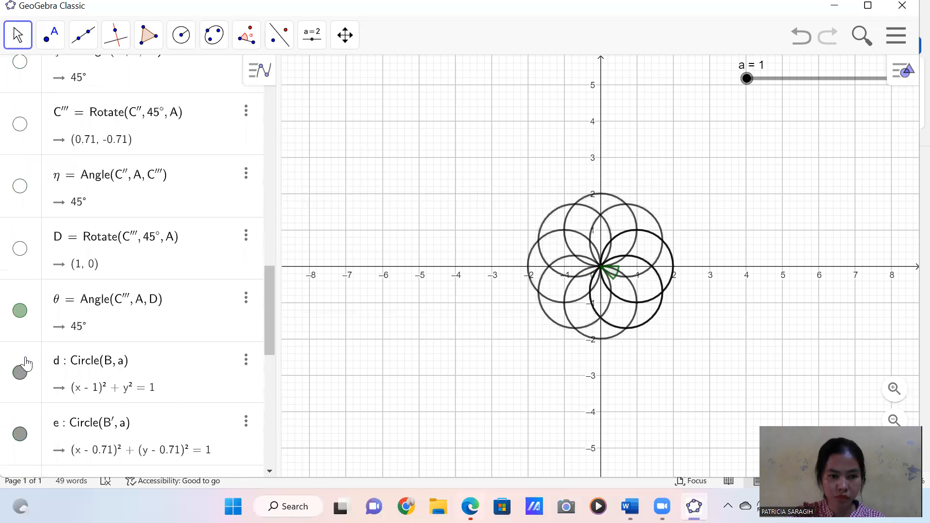
left_click(20, 311)
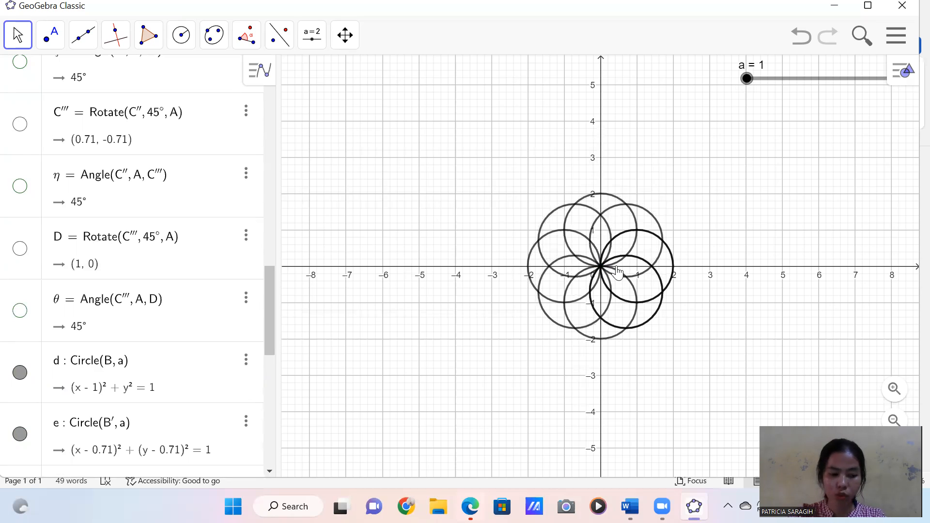
- Start a new number slider just below slider a and name it red
left_click(373, 75)
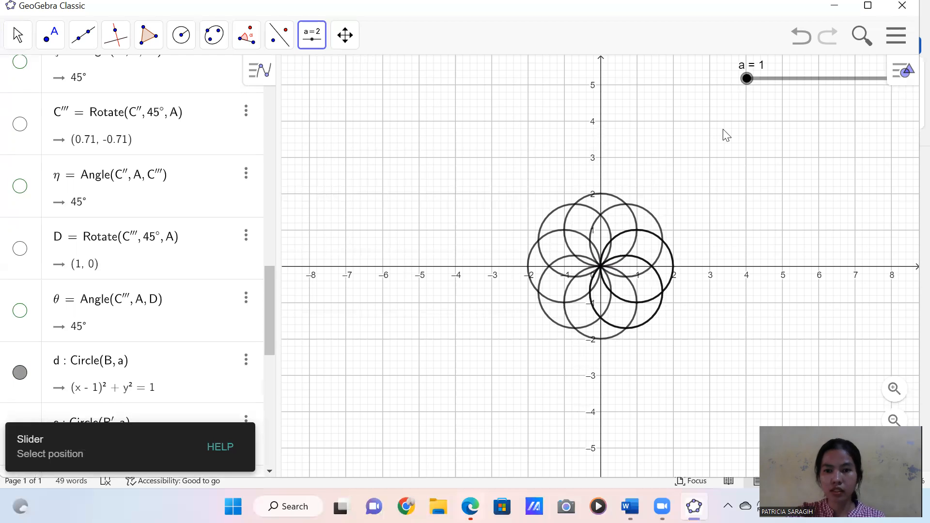
left_click(745, 102)
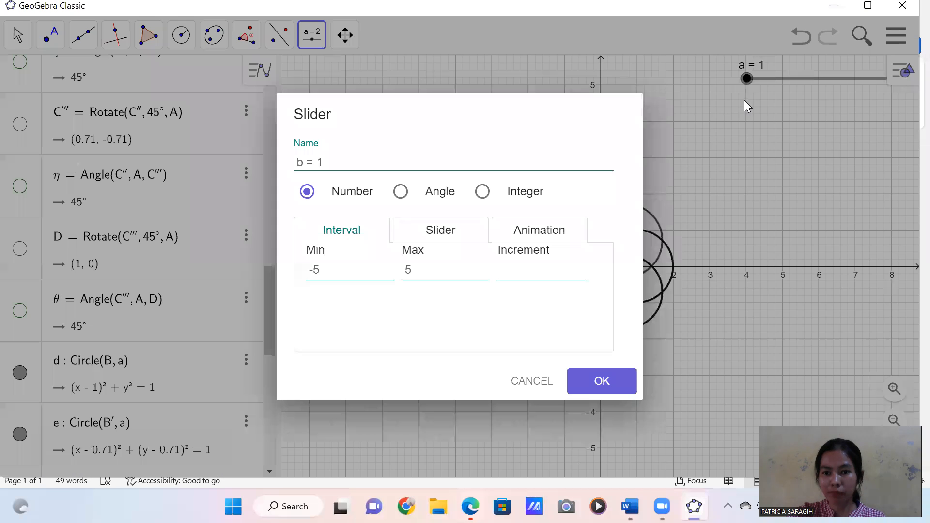
left_click_drag(535, 161, 292, 165)
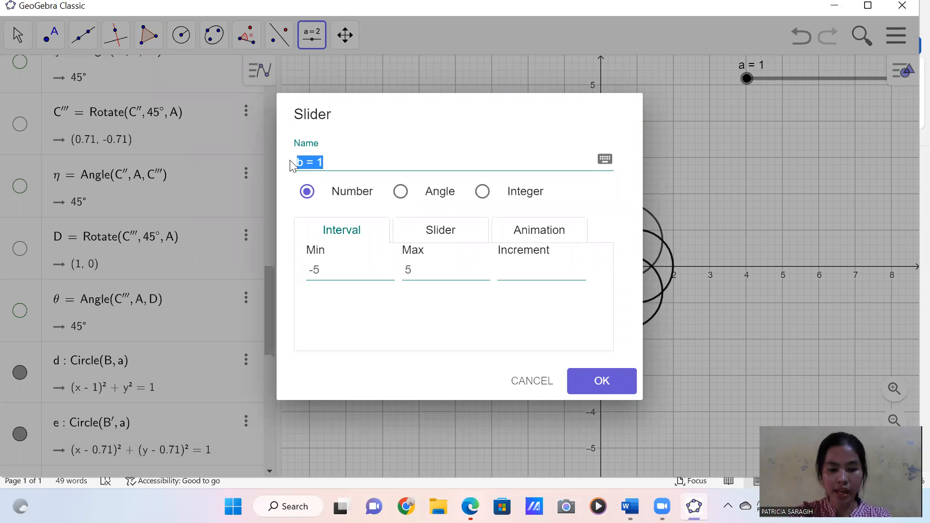
key("BackSpace")
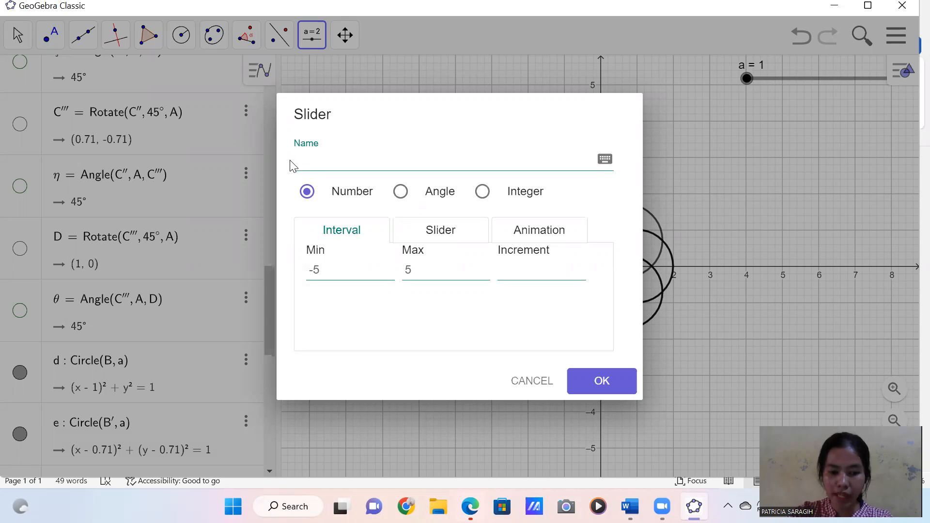
type("red")
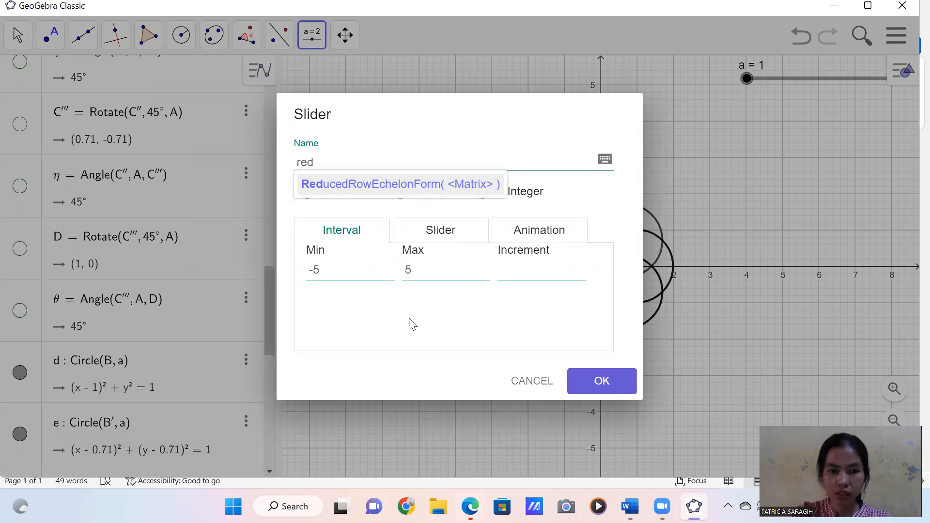
- Set the red slider's minimum to 0, maximum to 1 and increment to 0,01, and create it
left_click_drag(347, 274, 301, 276)
key("BackSpace")
type("0")
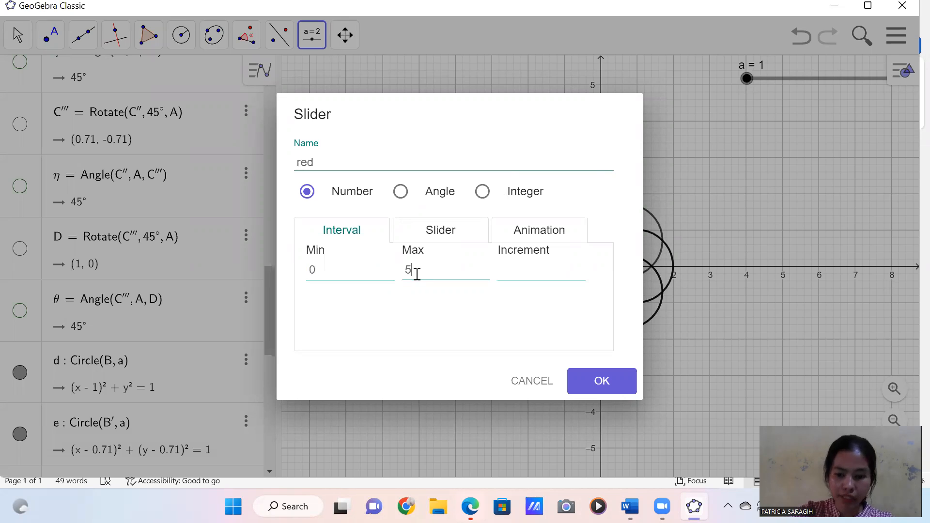
left_click(531, 275)
type("0,05")
key("BackSpace")
type("1")
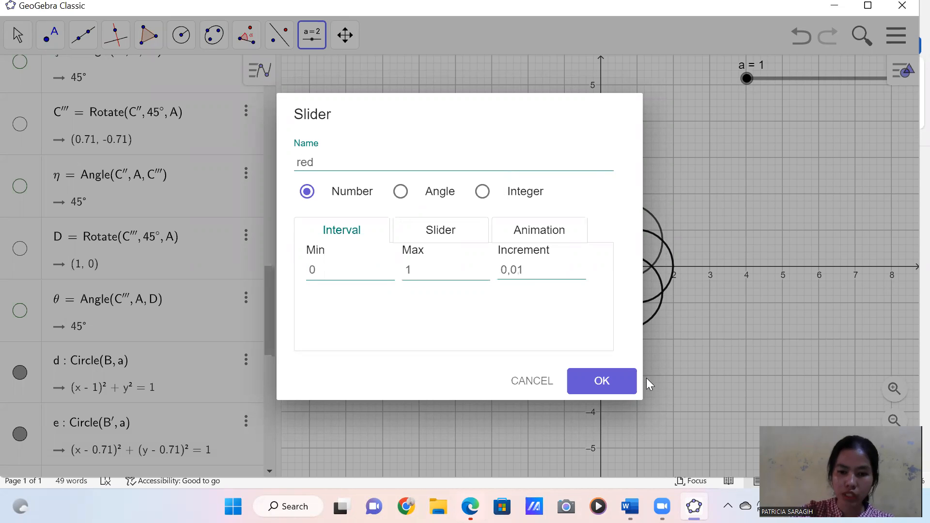
left_click(620, 385)
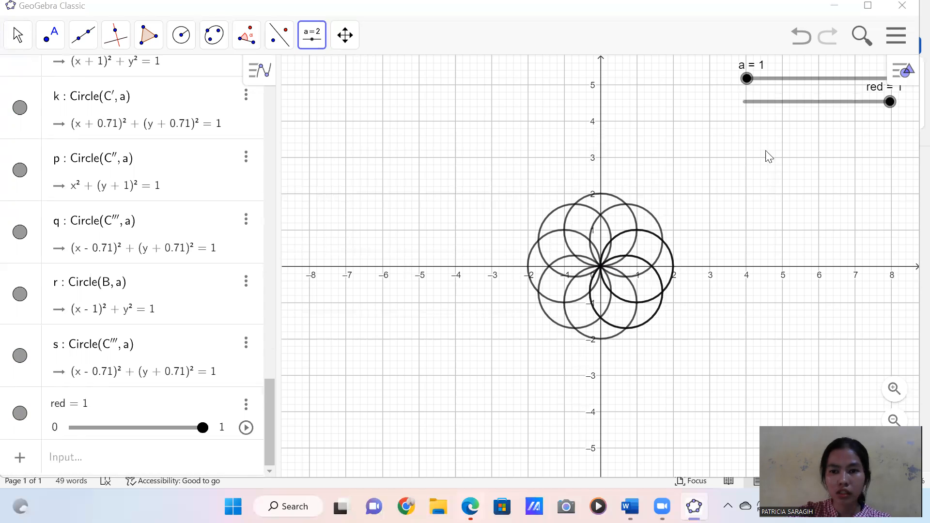
- Start a new number slider just below slider red and name it green
left_click(749, 134)
left_click(750, 134)
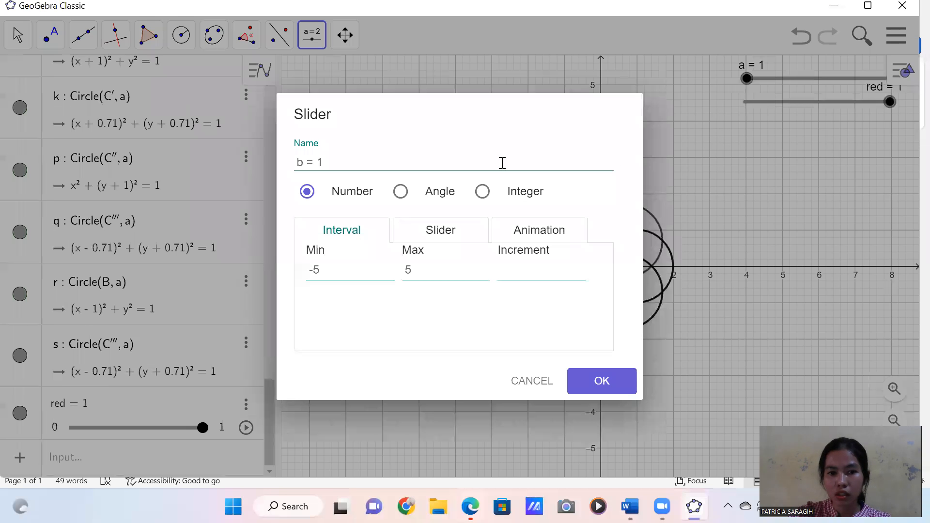
left_click_drag(502, 162, 282, 170)
key("BackSpace")
type("green")
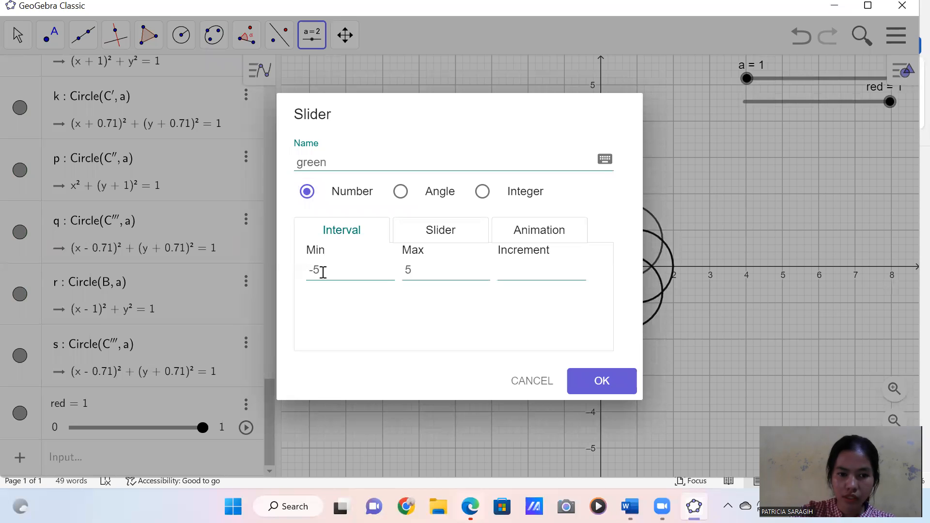
- Set the green slider's minimum to 0, maximum to 1 and increment to 0.01, and create it
left_click_drag(323, 272, 293, 279)
key("BackSpace")
type("0")
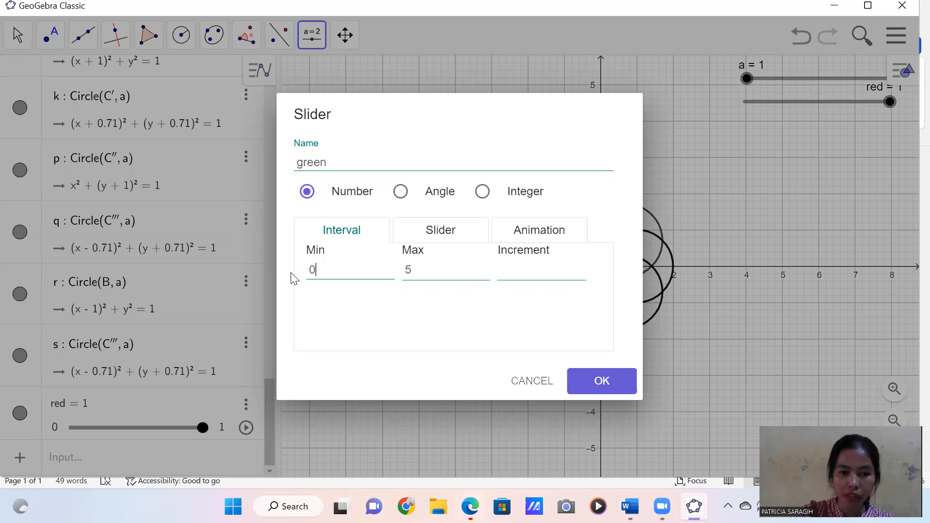
left_click(426, 275)
type("1")
left_click(507, 272)
type("0.01")
left_click(587, 382)
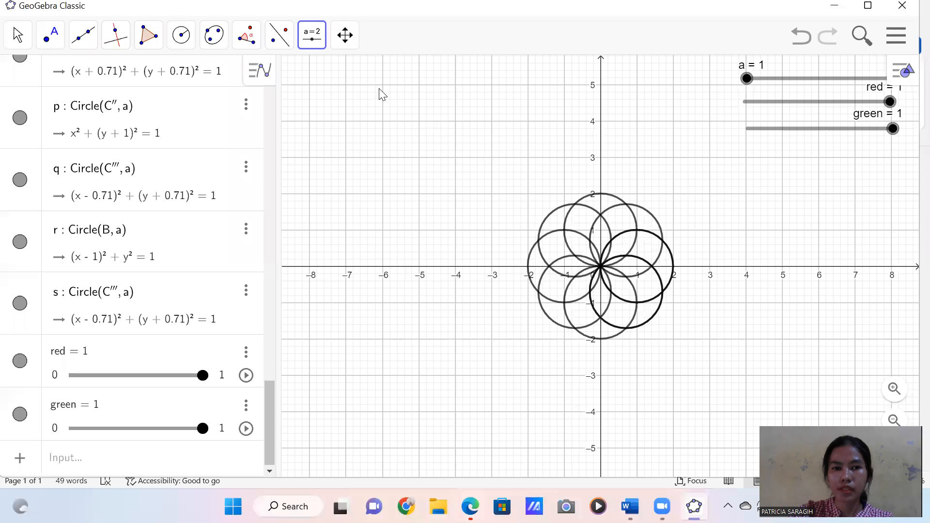
- Start a new number slider just below slider green and name it blue
left_click(746, 151)
left_click(342, 165)
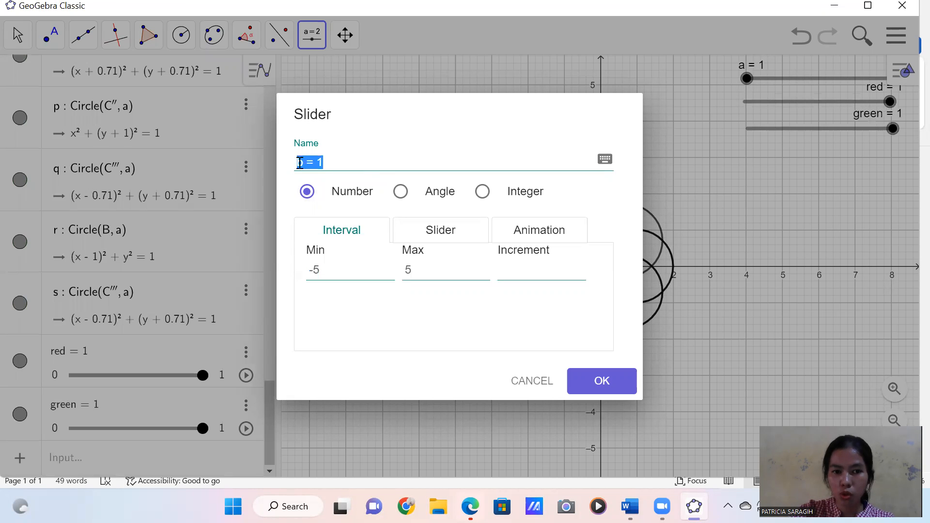
key("BackSpace")
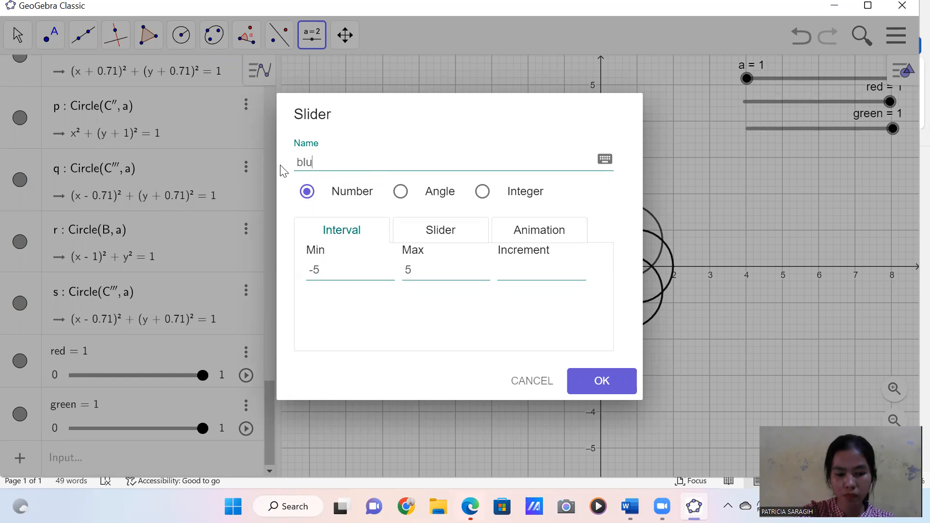
- Set the blue slider's minimum to 0, maximum to 1 and increment to 0,01, and create it
left_click_drag(324, 271, 289, 271)
key("BackSpace")
type("0")
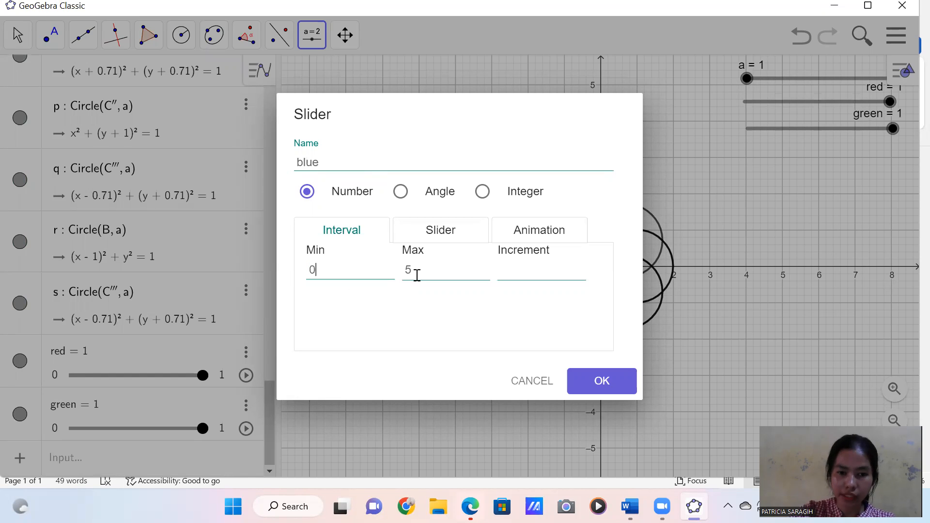
left_click(564, 271)
type("0,01")
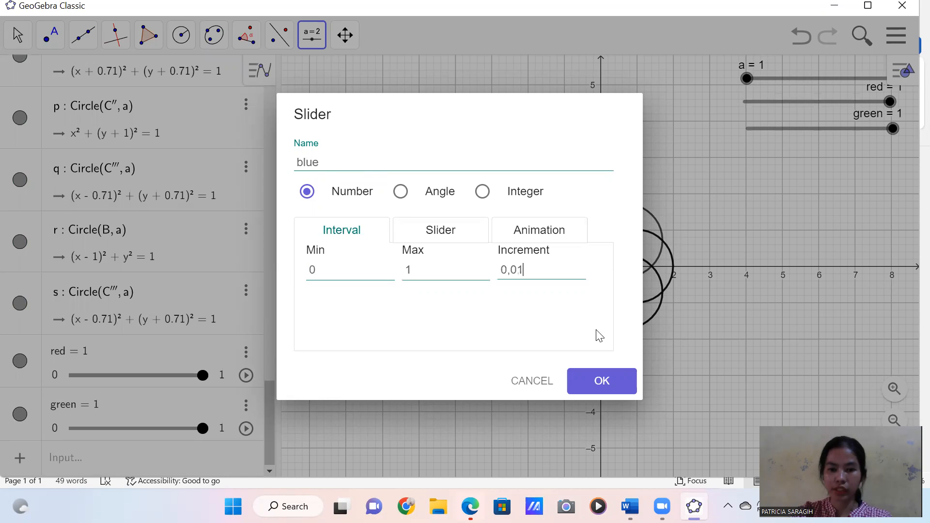
left_click(614, 382)
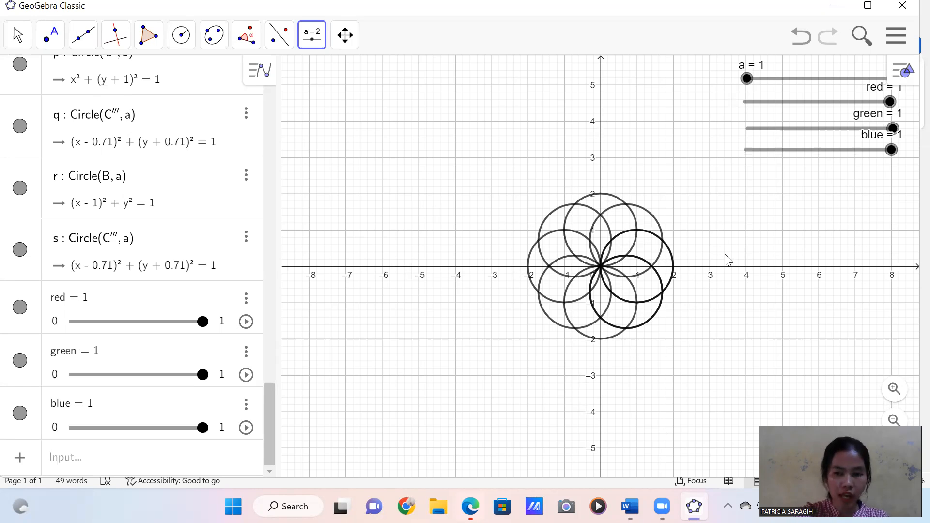
- Select all objects except the sliders a, red, green and blue, and open the settings for that selection
key("ctrl+a")
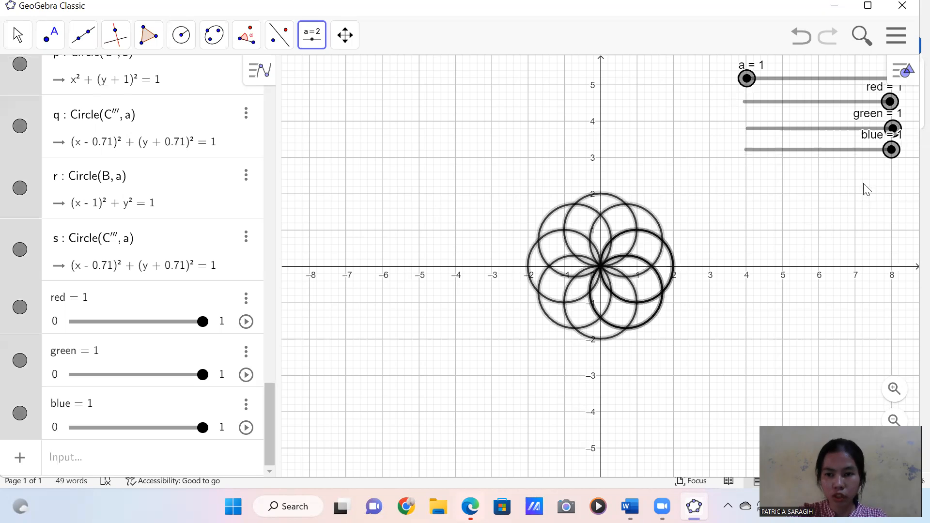
left_click(760, 155)
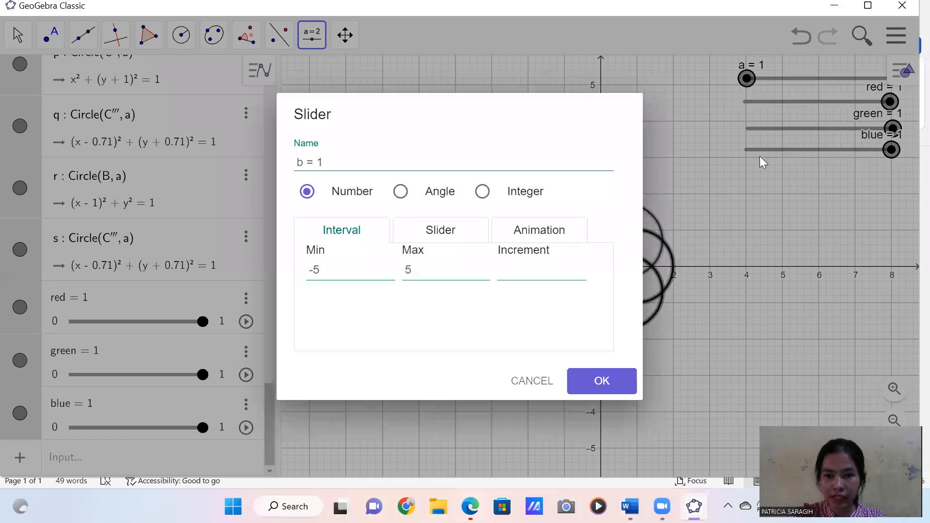
left_click(529, 381)
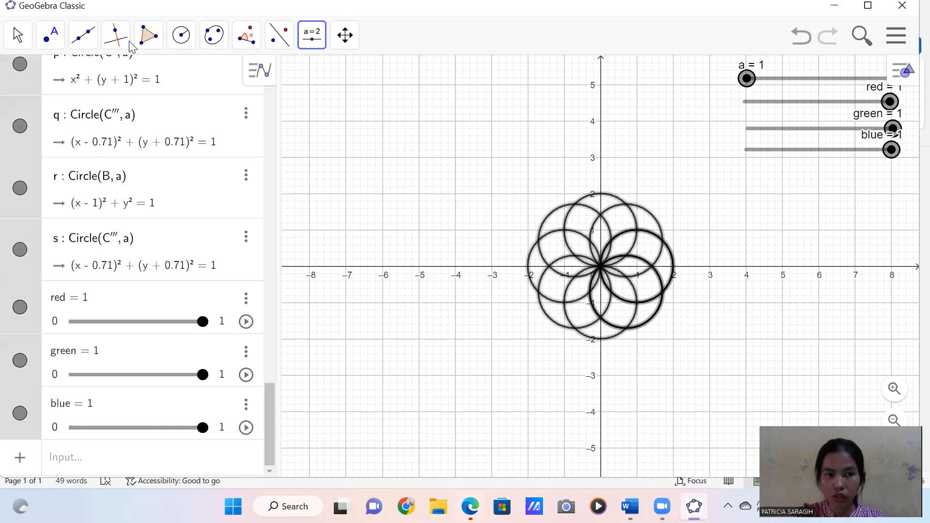
left_click(28, 42)
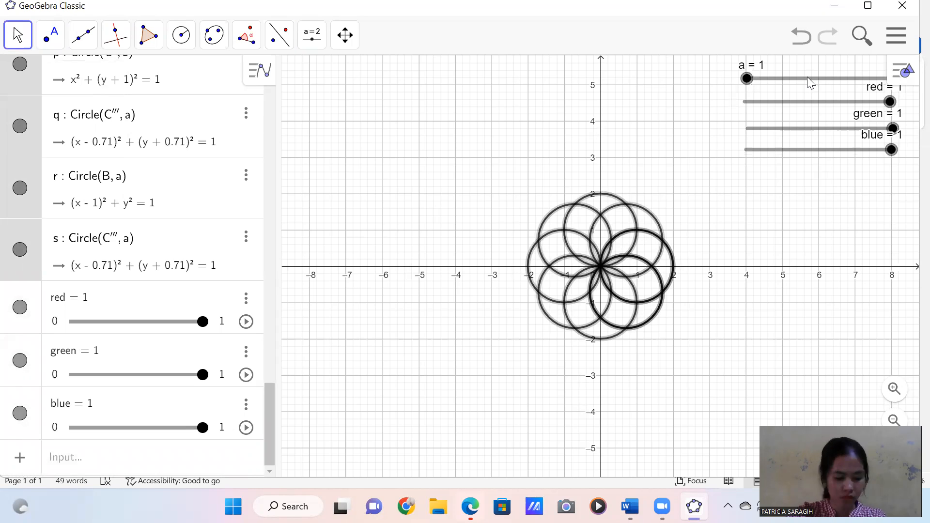
right_click(757, 218)
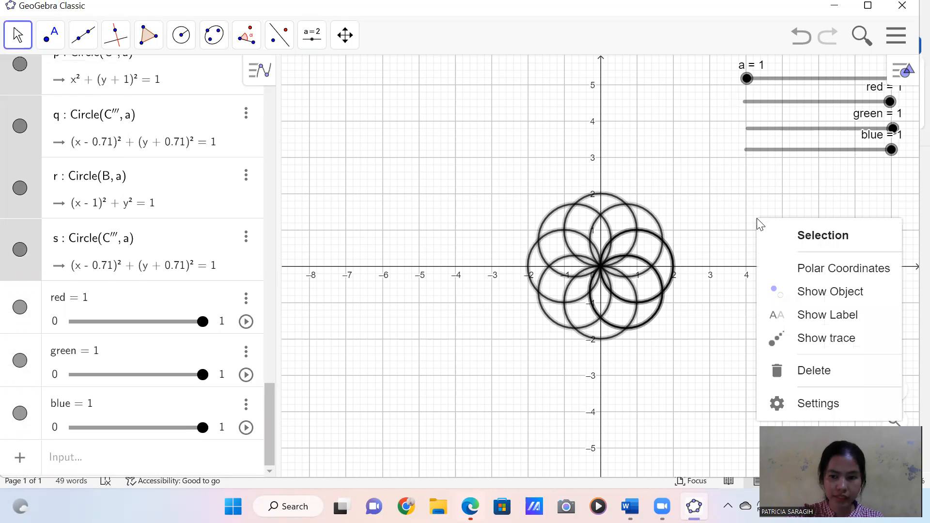
left_click(817, 405)
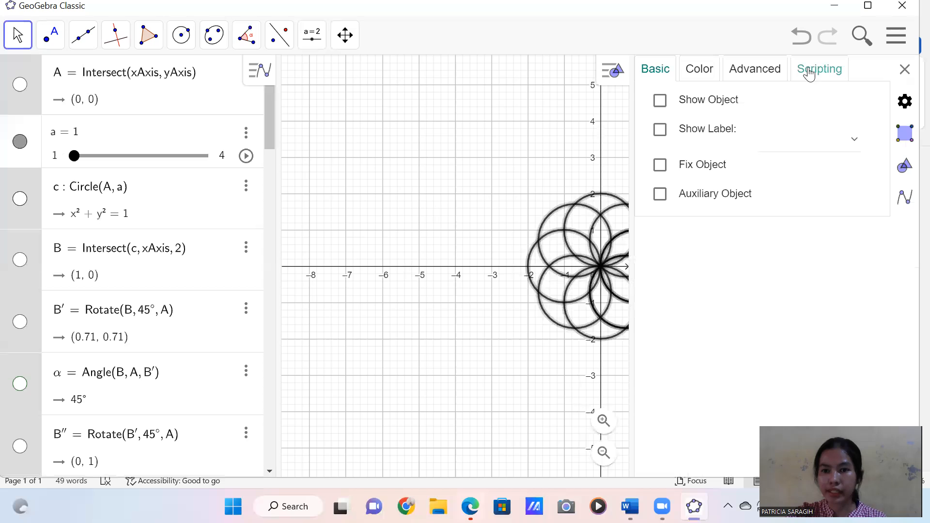
- Link the selection's dynamic Red colour to slider red and its Green colour to slider green
left_click(765, 73)
left_click(754, 176)
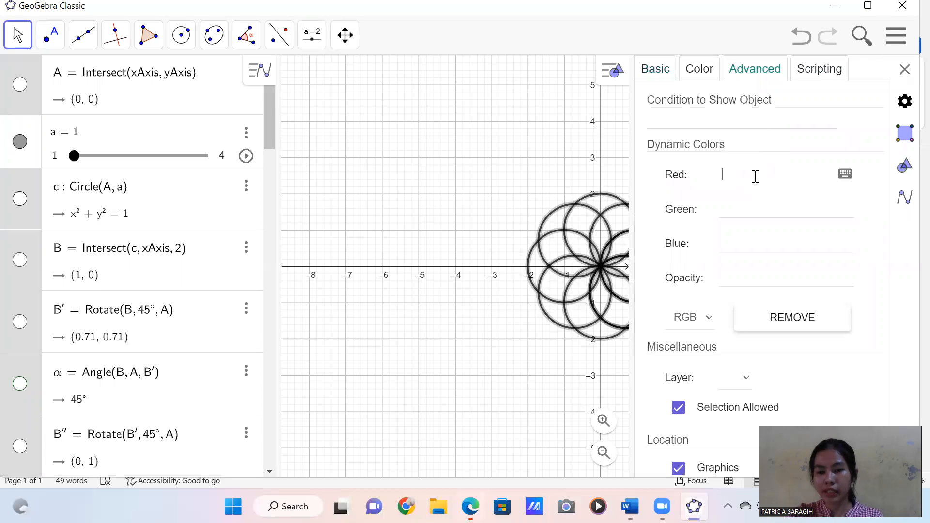
type("red")
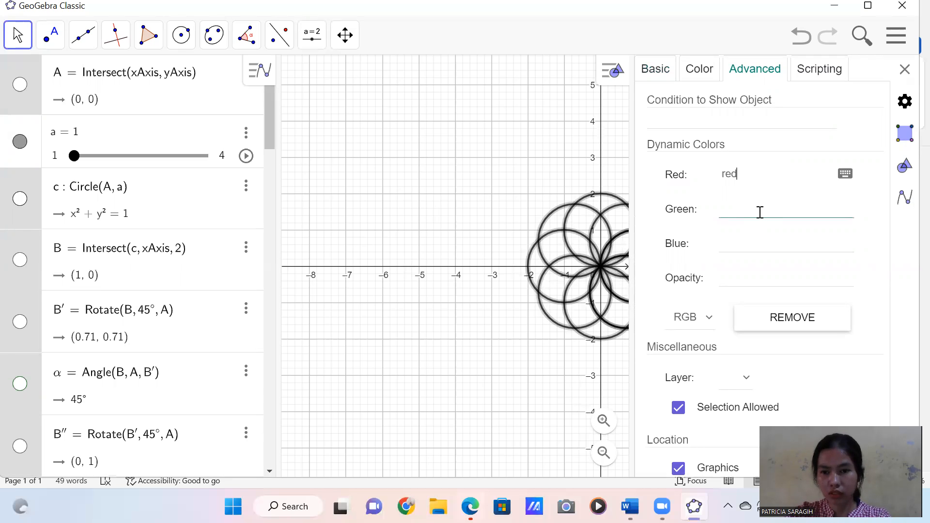
left_click(760, 212)
key("BackSpace")
key("BackSpace")
key("BackSpace")
key("BackSpace")
key("BackSpace")
key("BackSpace")
key("BackSpace")
type("green")
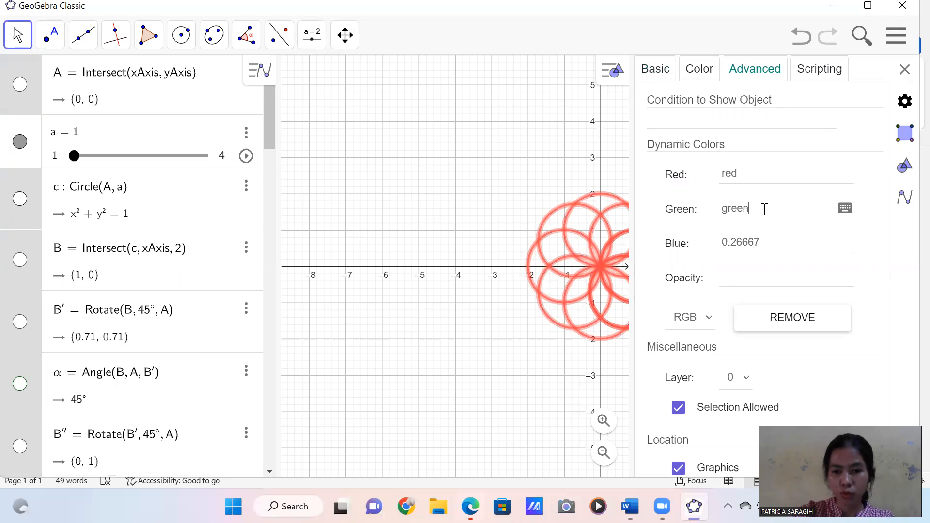
- Link the selection's dynamic Blue colour to slider blue and close the settings
left_click(783, 238)
key("BackSpace")
key("BackSpace")
key("BackSpace")
key("BackSpace")
key("BackSpace")
key("BackSpace")
key("BackSpace")
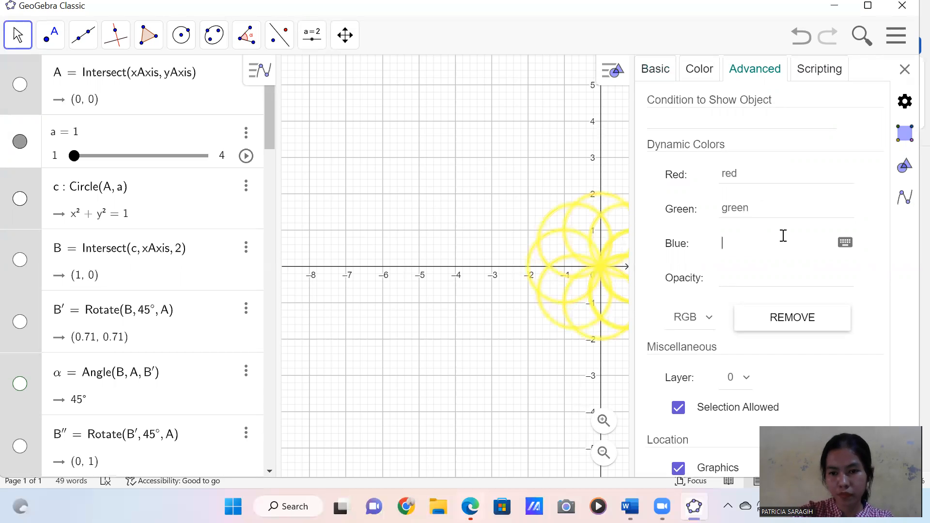
type("blue")
key("Return")
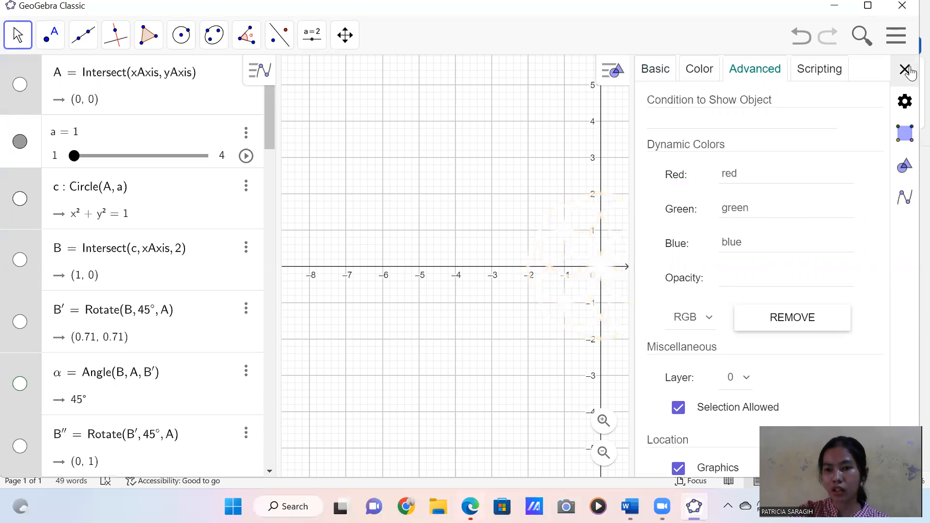
left_click(906, 70)
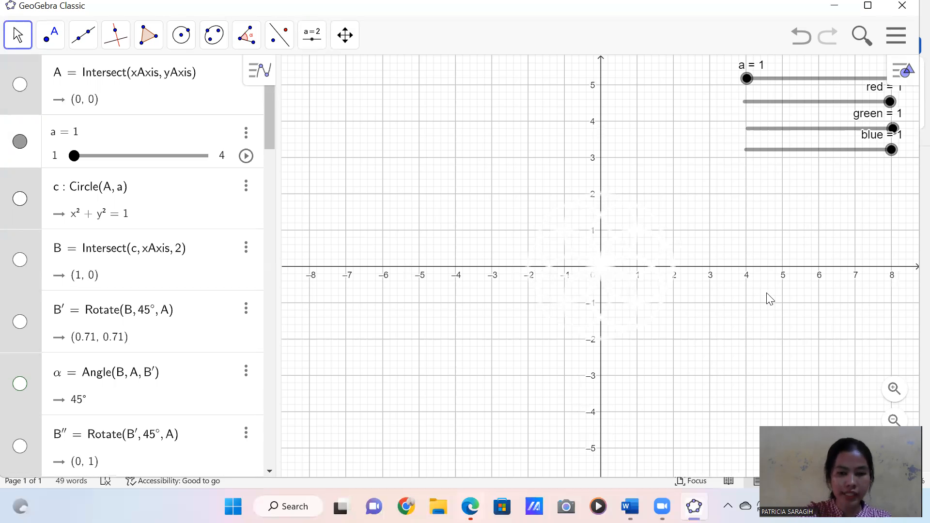
- Select all objects again without the four sliders and turn on Show trace for them
key("ctrl+a")
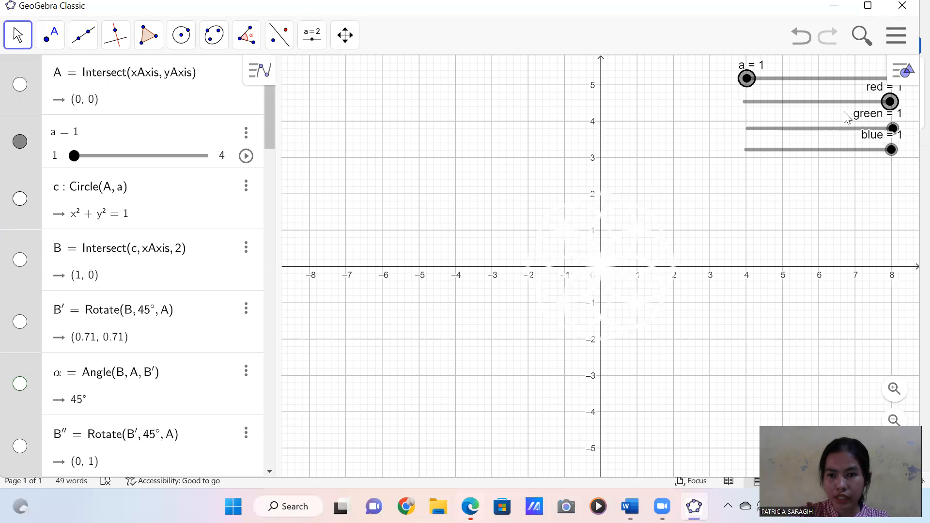
key("Escape")
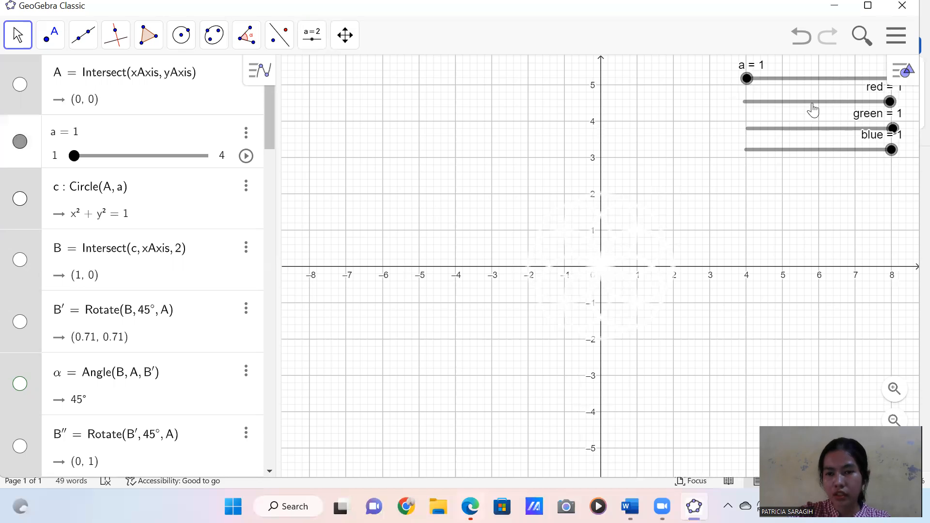
right_click(712, 200)
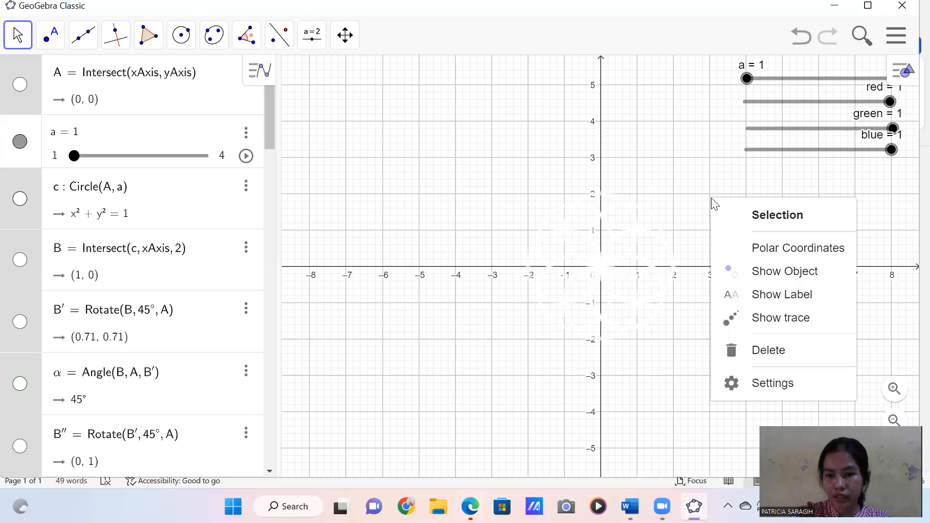
left_click(767, 328)
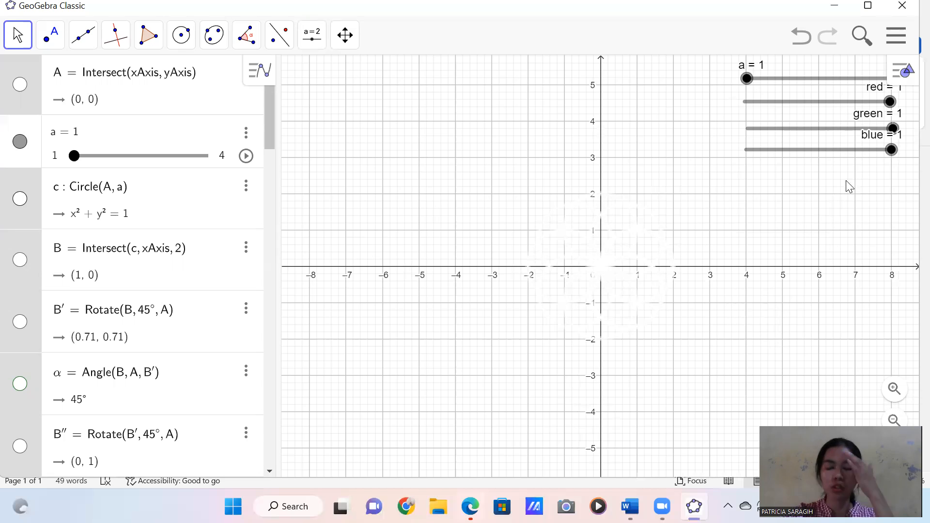
- Recolour the flower purple by setting slider red to 0.43, green to 0.22 and blue to 0.62
left_click_drag(894, 104, 828, 104)
left_click_drag(895, 133, 770, 130)
left_click_drag(894, 133, 762, 132)
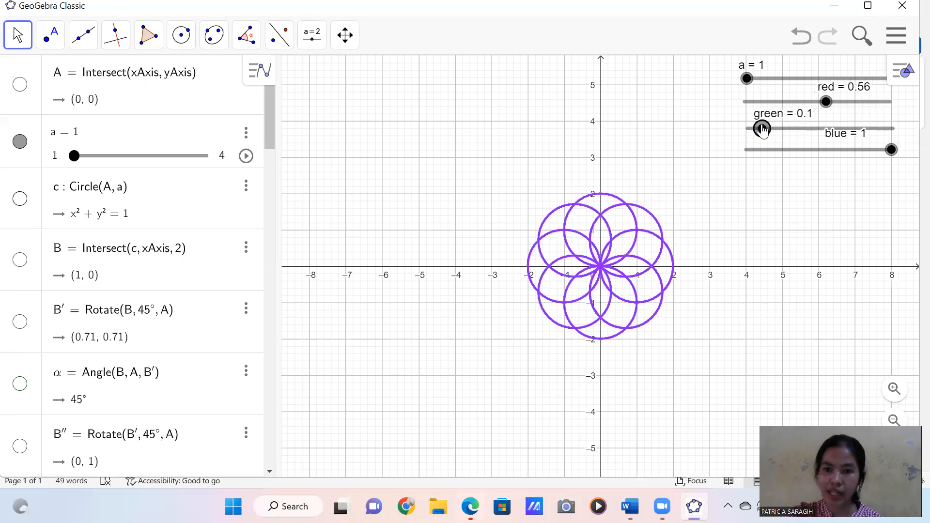
left_click_drag(892, 150, 851, 150)
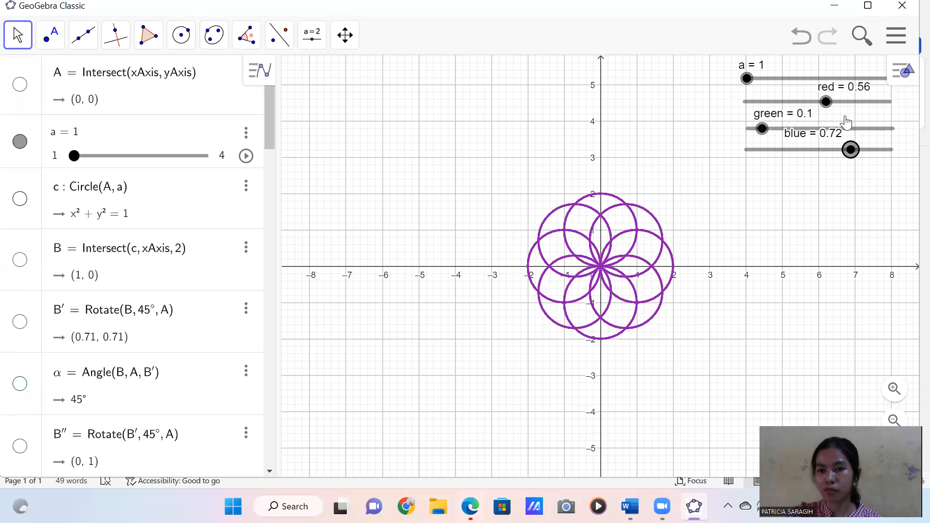
left_click_drag(826, 102, 806, 102)
mouse_move(850, 150)
left_mouse_down()
mouse_move(867, 152)
mouse_move(837, 152)
left_mouse_up()
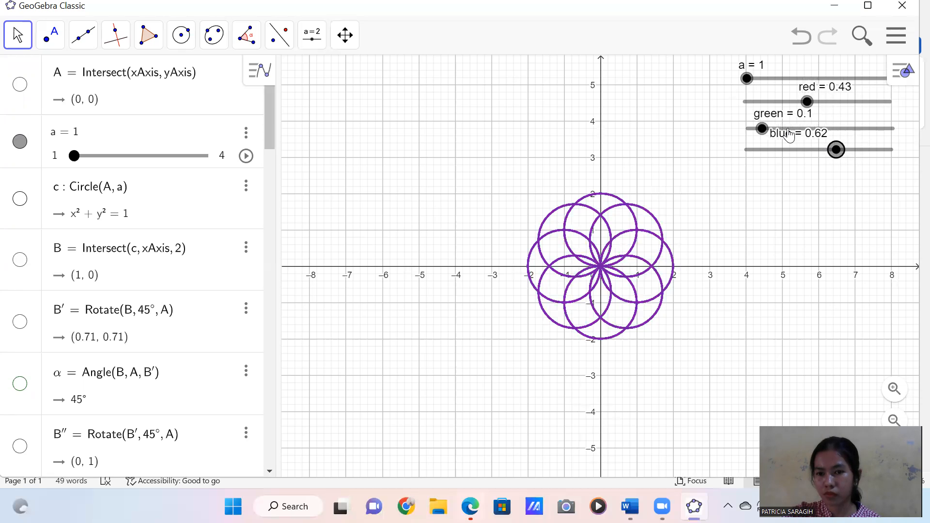
left_click_drag(761, 128, 791, 137)
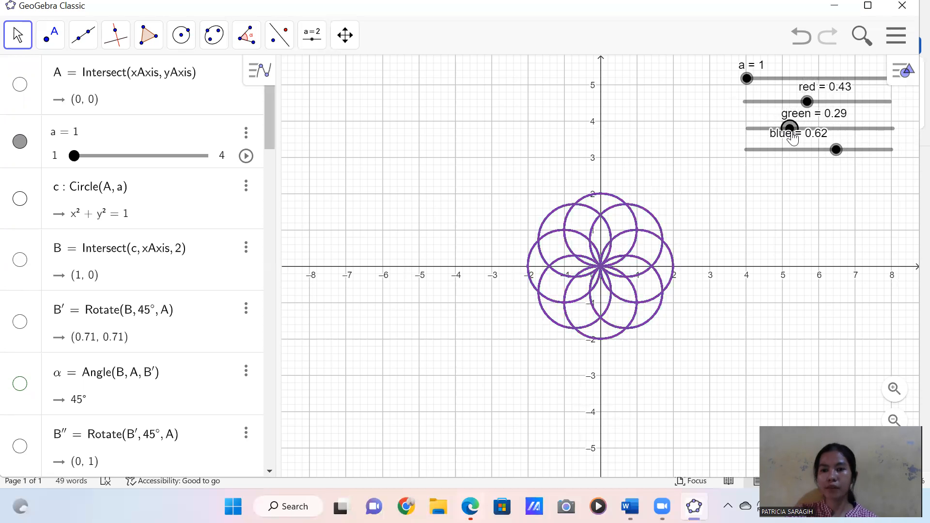
left_click_drag(790, 136, 776, 131)
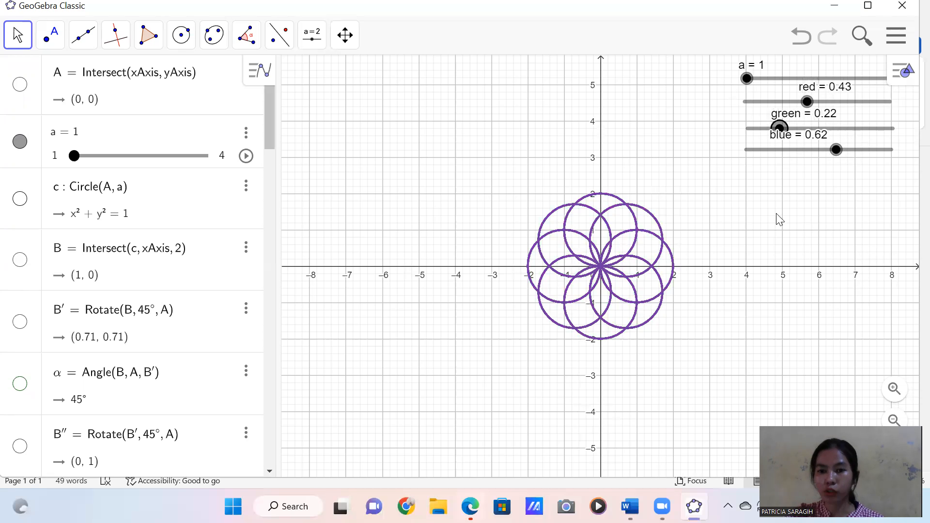
- Hide the axes and set the graphics view to No Grid
right_click(722, 190)
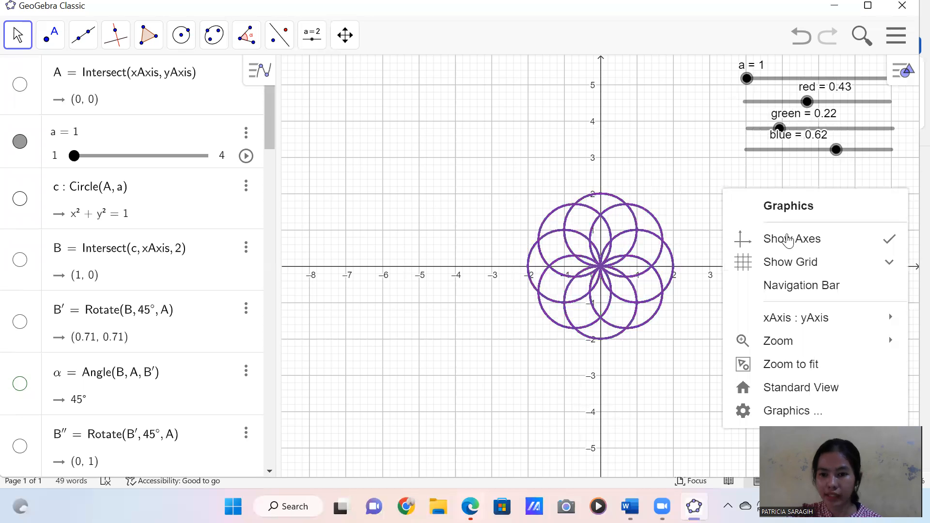
left_click(850, 246)
right_click(810, 239)
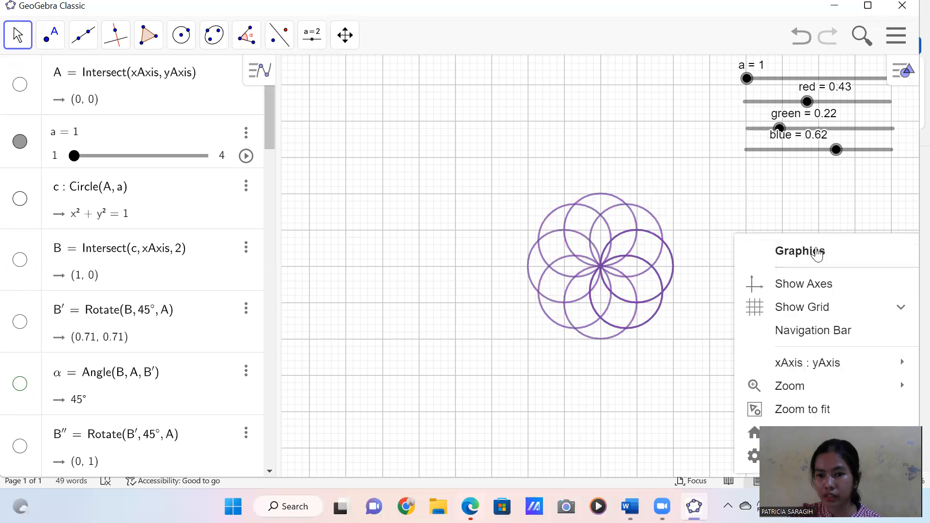
left_click(841, 310)
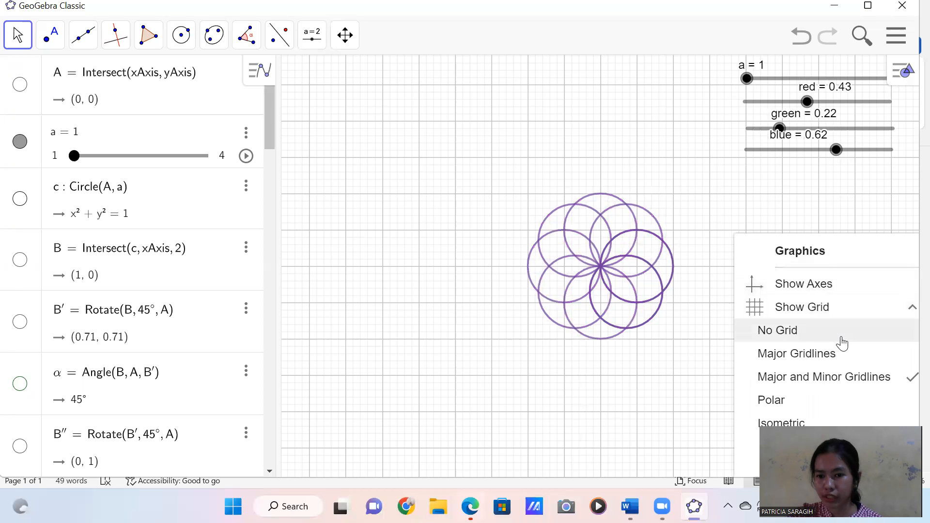
left_click(843, 341)
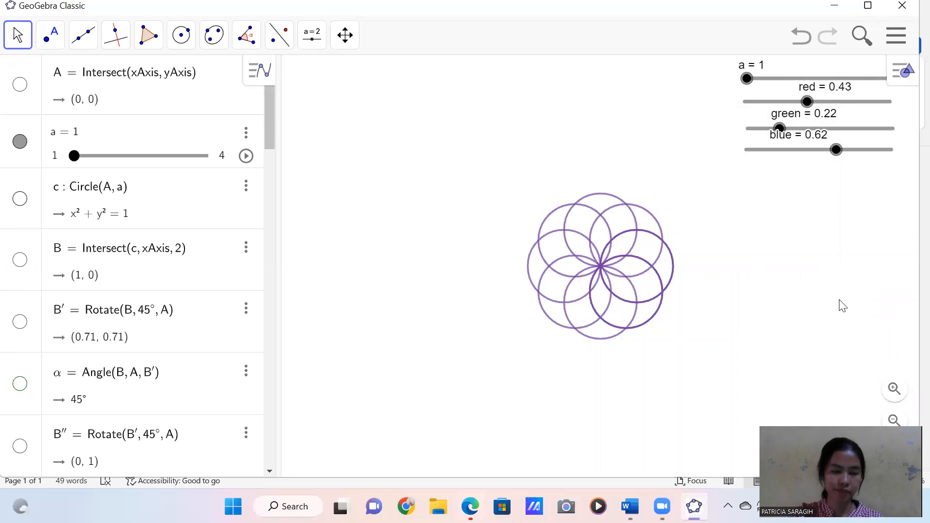
- Start the animation of the colour sliders red, green and blue and of the radius slider a
left_click_drag(262, 114, 248, 449)
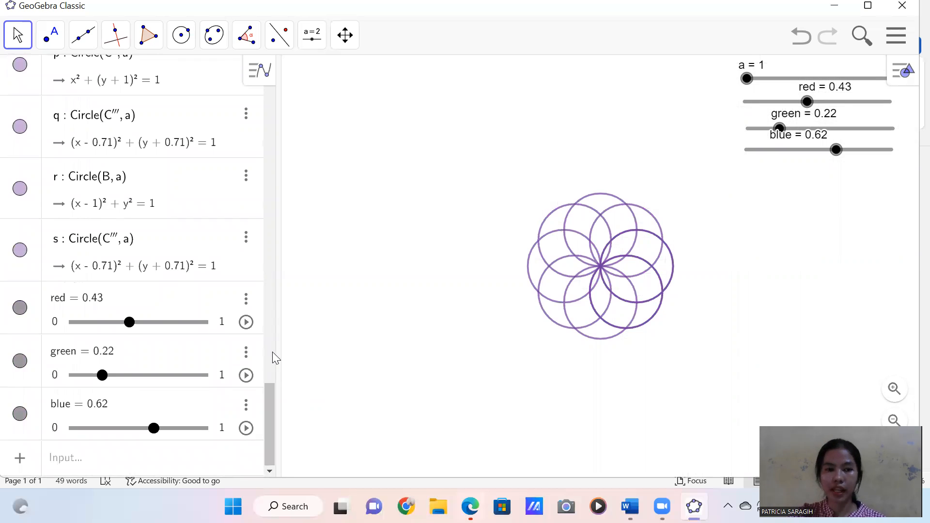
left_click(246, 321)
left_click(246, 375)
left_click(246, 428)
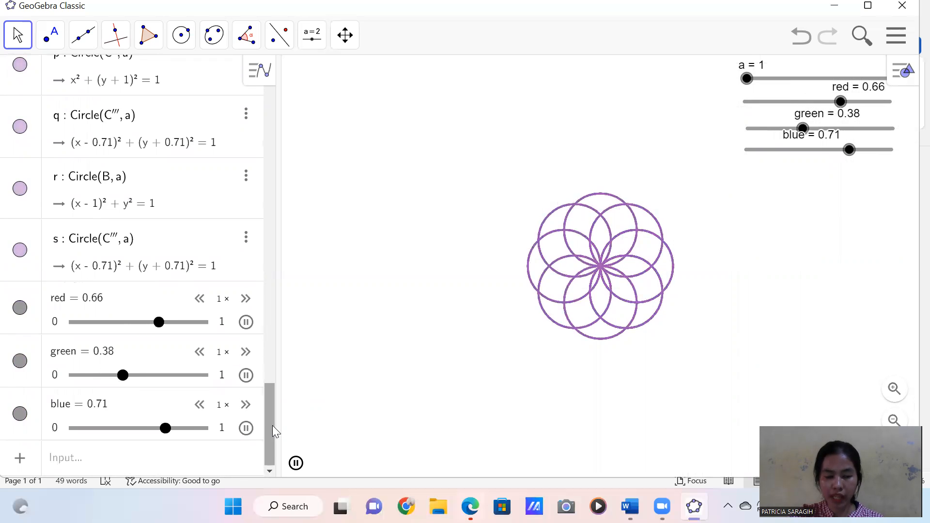
left_click_drag(272, 422, 274, 98)
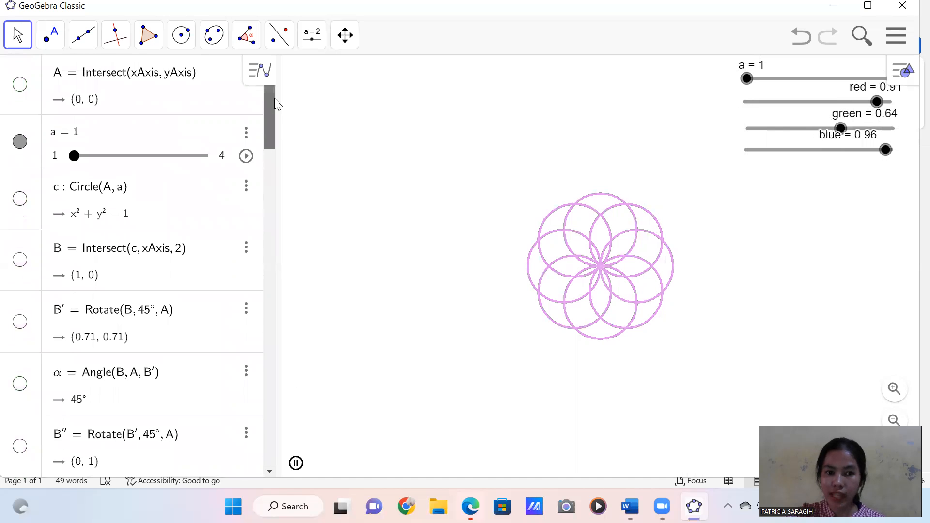
left_click(246, 157)
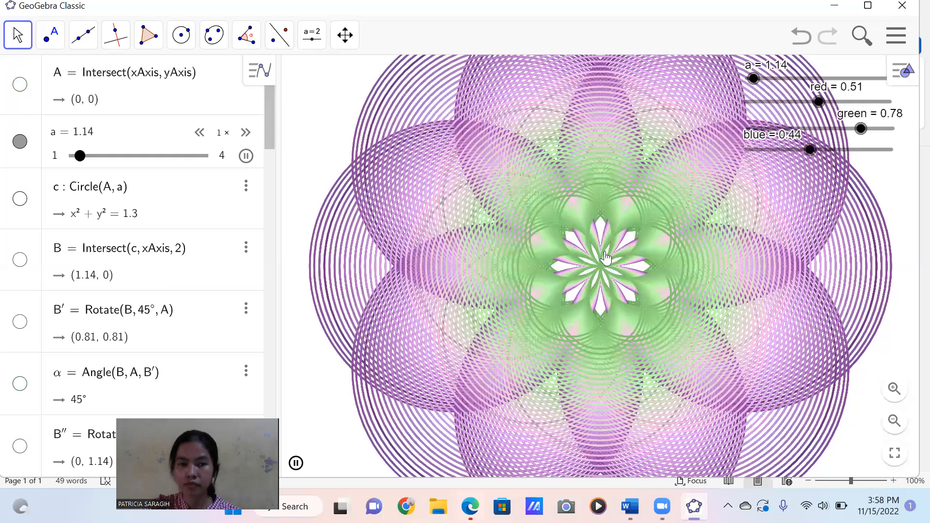
scroll(622, 260, "down", 3)
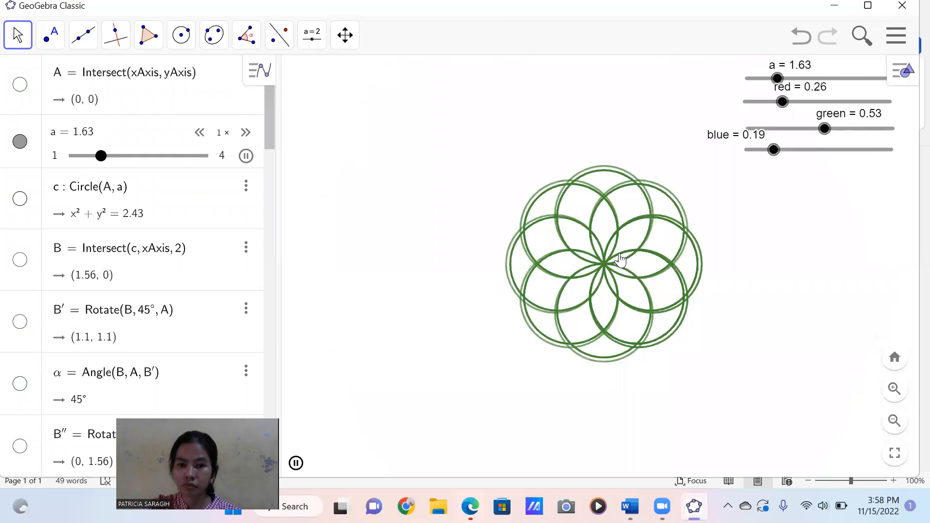
scroll(618, 260, "down", 3)
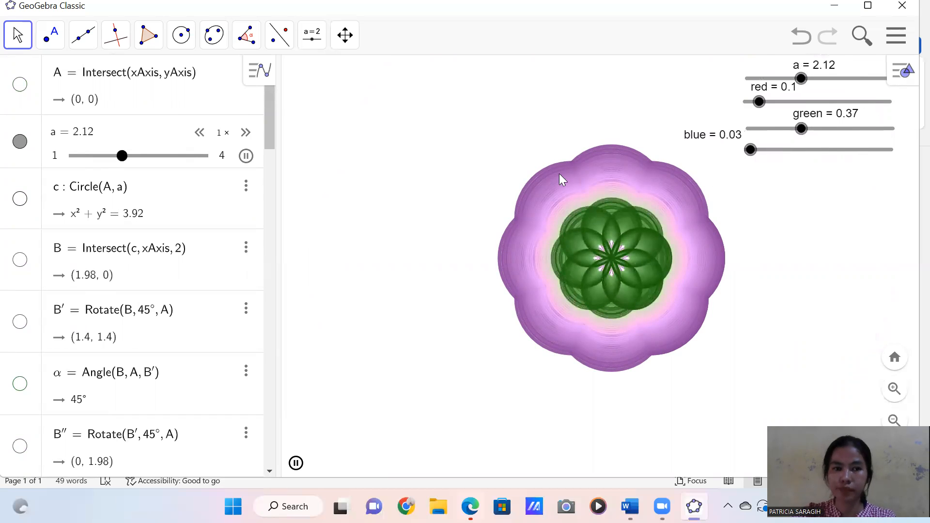
- Check the second exercise in the Word document and start a new GeoGebra file without saving the flower
left_click(904, 44)
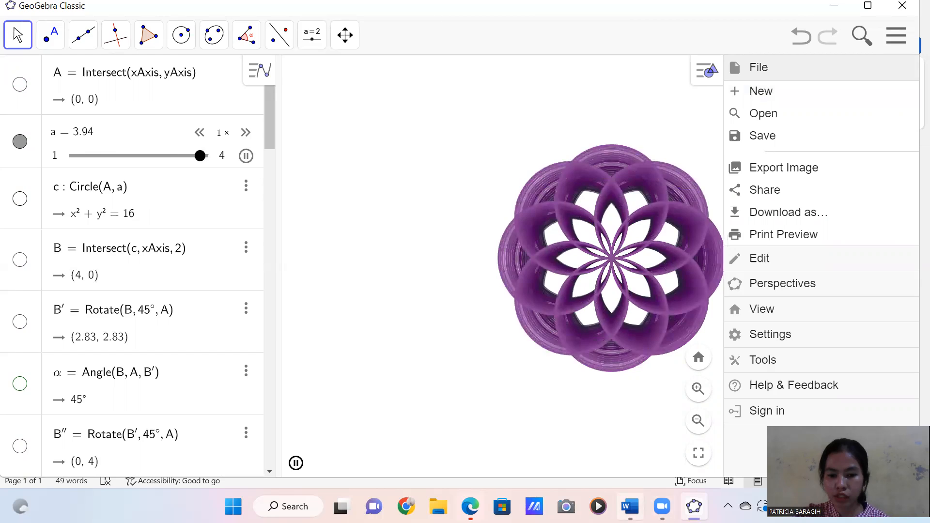
key("alt+Tab")
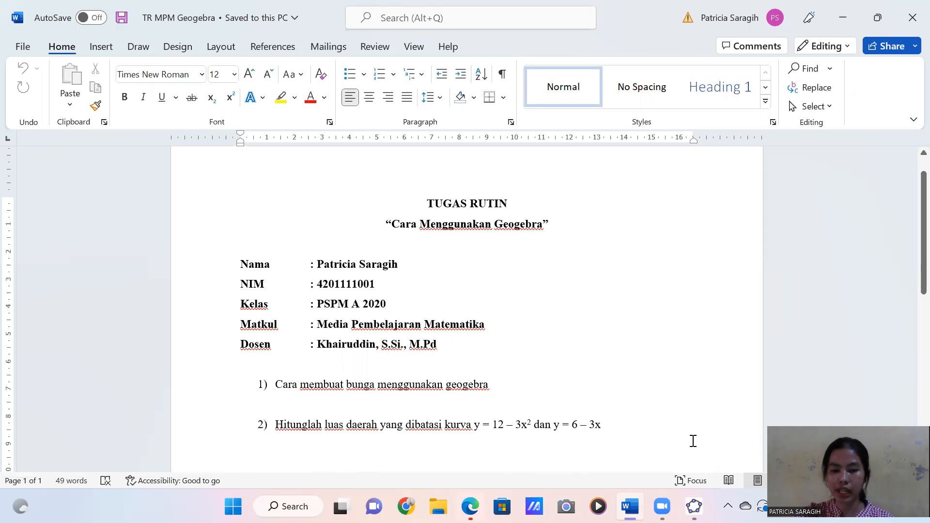
mouse_move(693, 506)
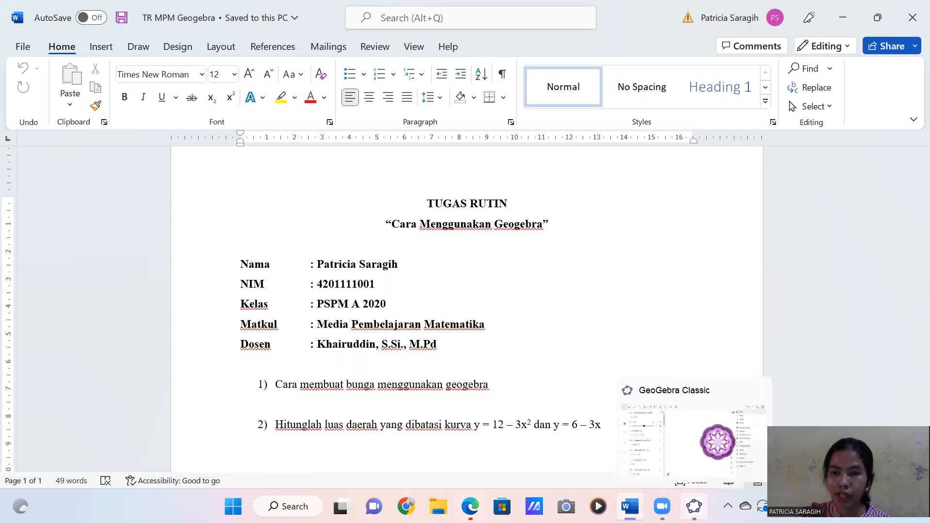
left_click(693, 506)
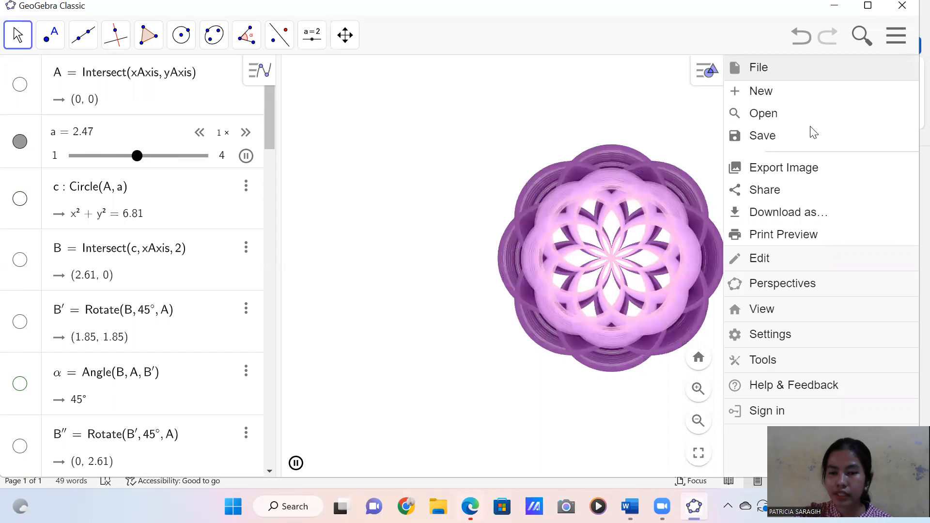
left_click(796, 93)
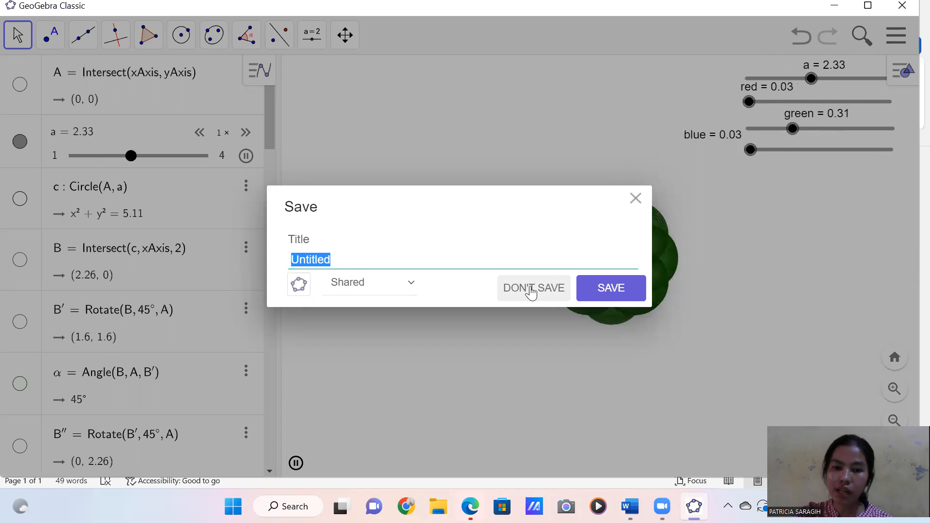
left_click(533, 289)
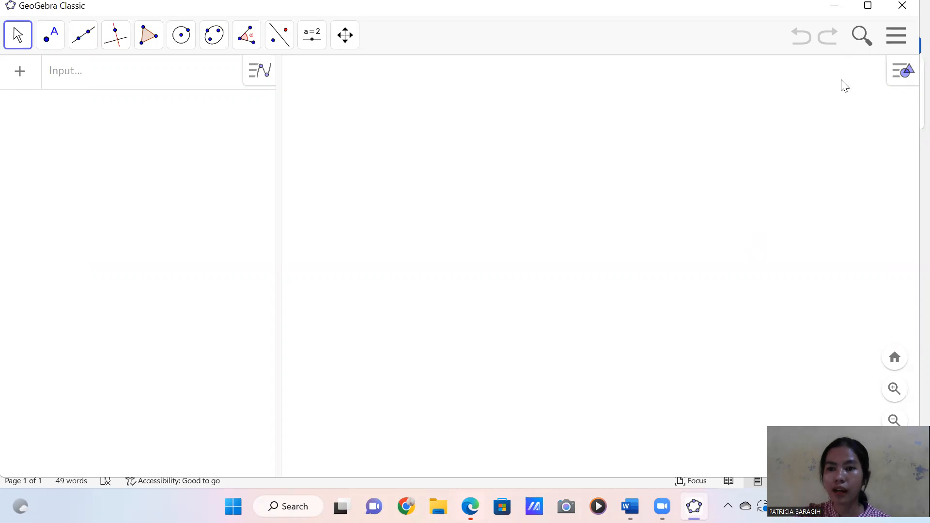
- Show the axes and set the graphics view's grid to Major Gridlines
right_click(636, 173)
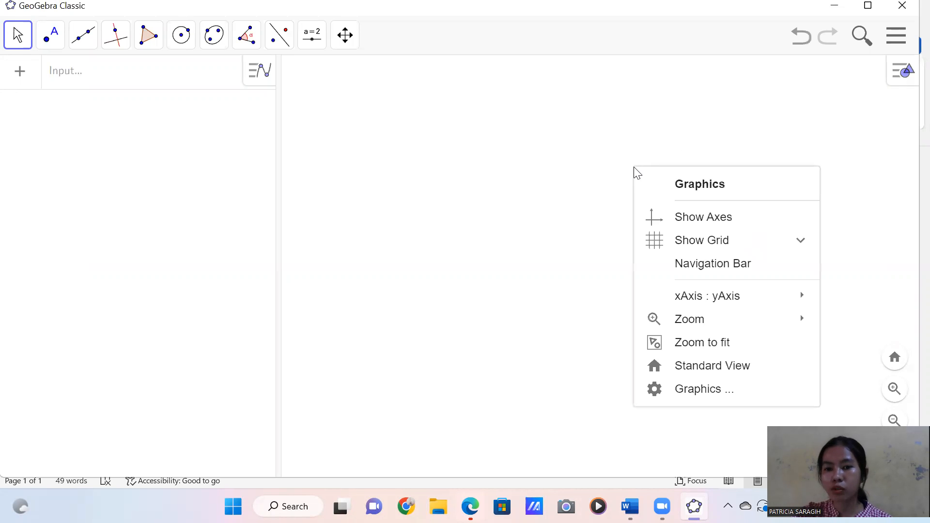
left_click(684, 219)
right_click(689, 200)
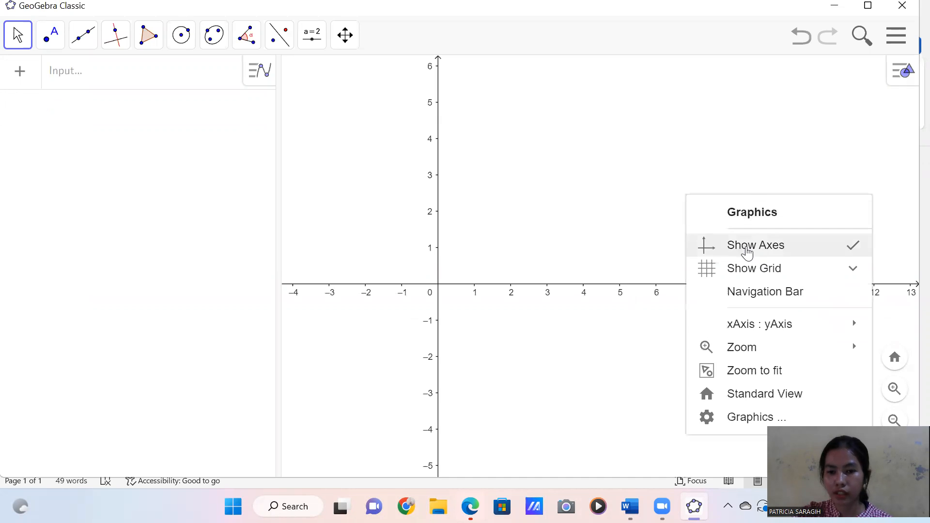
left_click(772, 274)
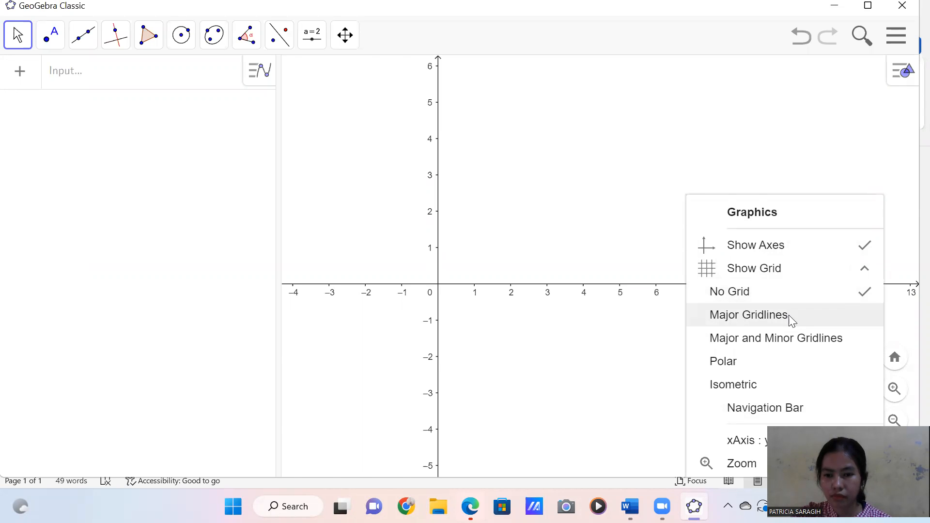
left_click(791, 320)
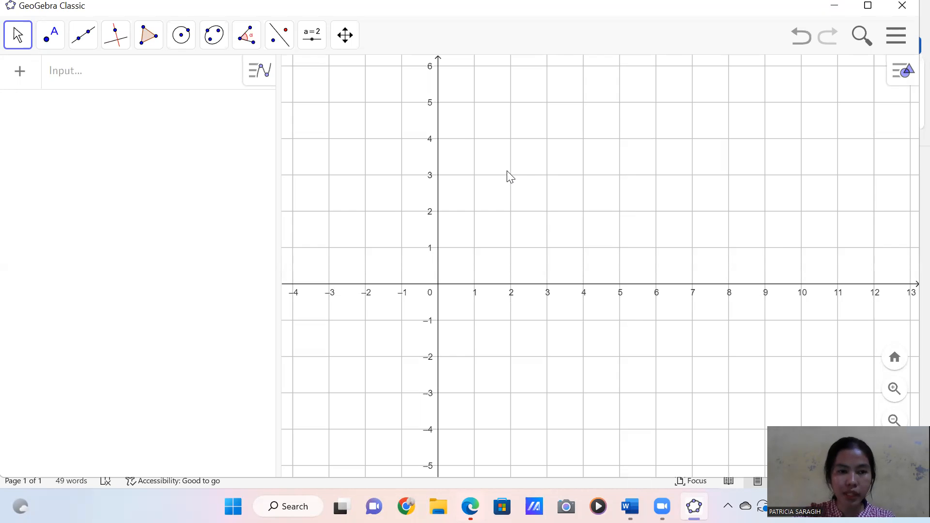
- Enter the parabola y = 12 − 3x² as a new equation in the algebra input
left_click(200, 81)
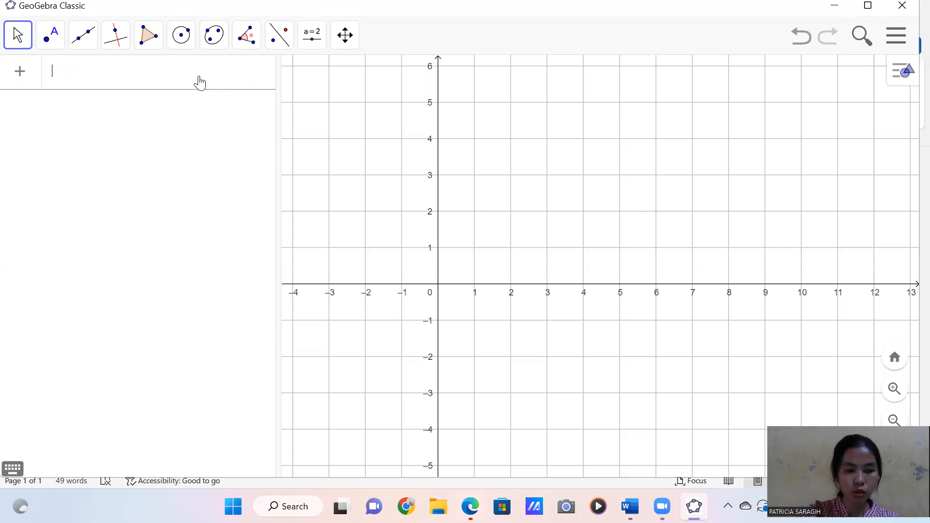
left_click(12, 469)
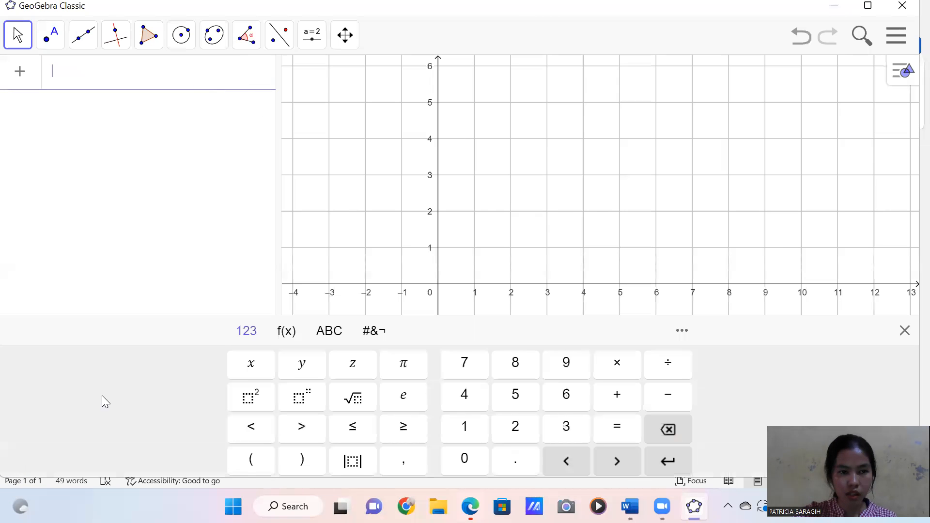
type("y =")
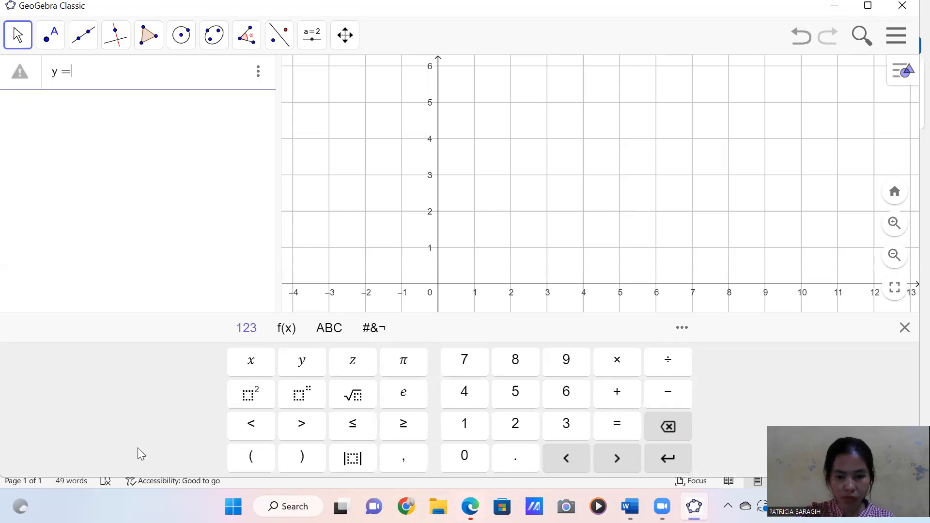
left_click(451, 431)
left_click(515, 433)
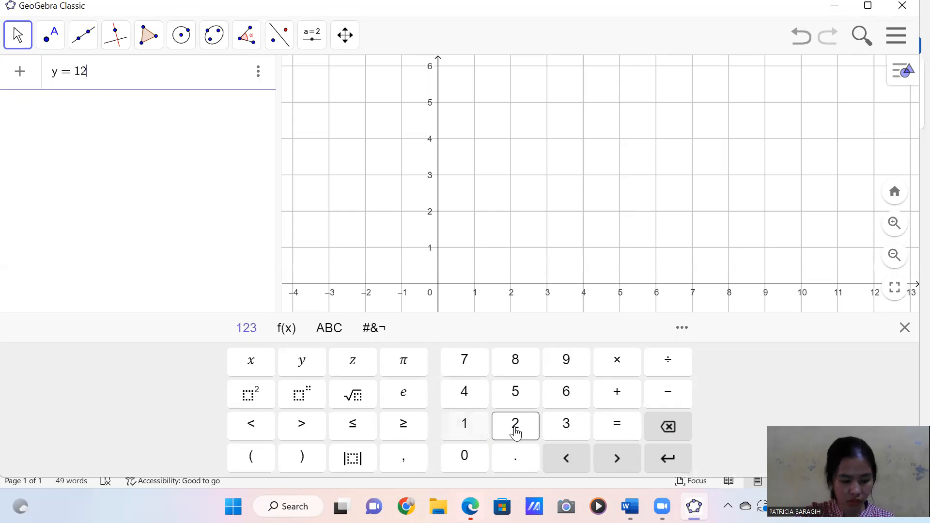
left_click(666, 394)
left_click(567, 425)
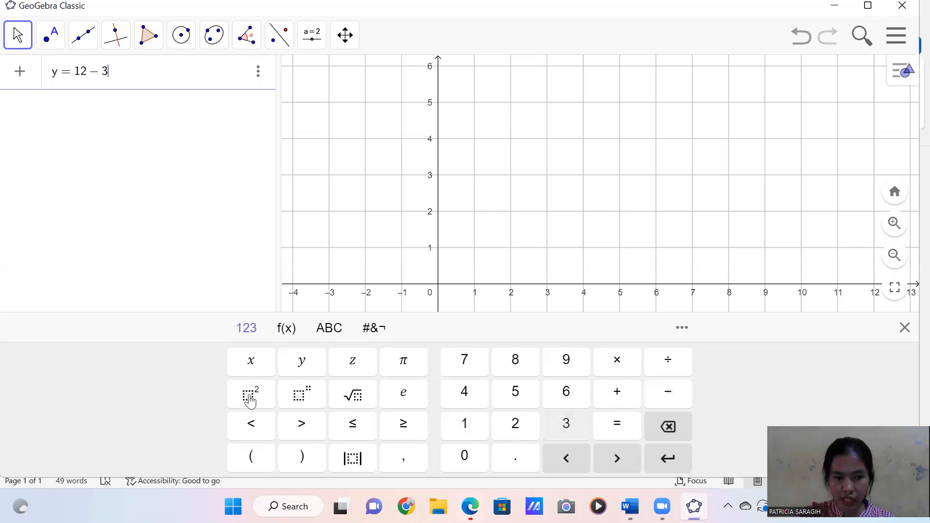
left_click(251, 361)
left_click(250, 393)
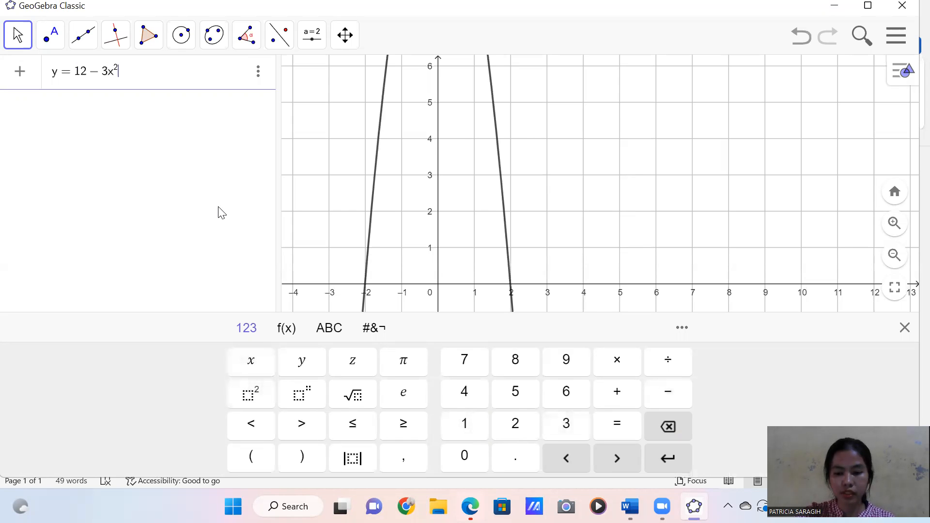
key("Return")
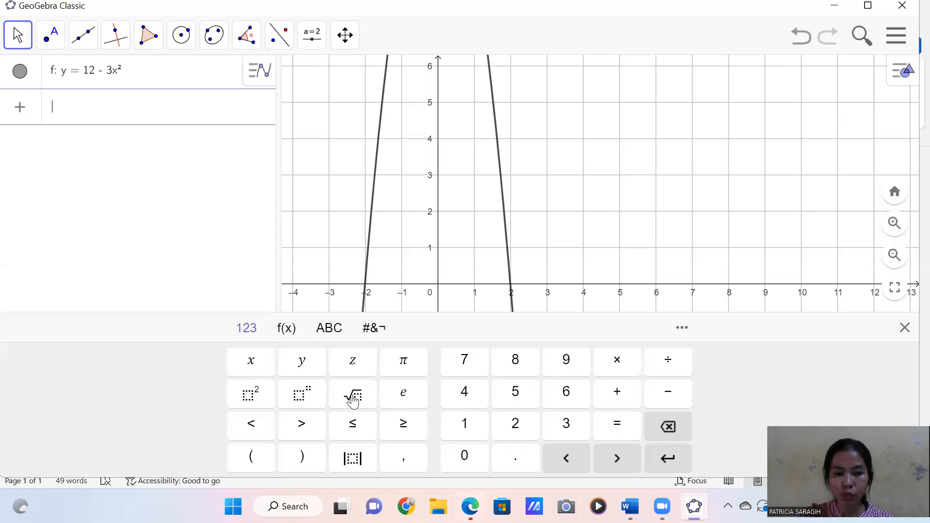
- Enter the line y = 6 − 3x as the second equation and close the on-screen keyboard
left_click(302, 361)
left_click(624, 428)
left_click(565, 393)
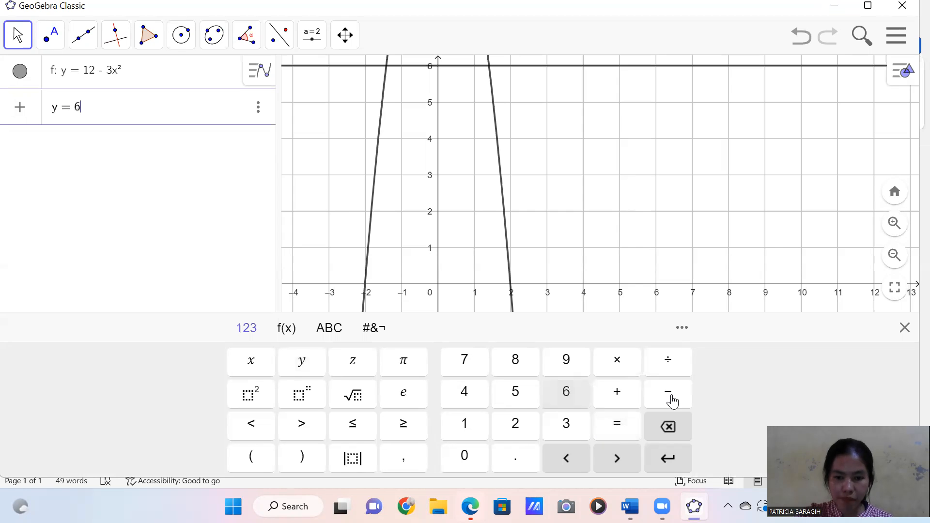
left_click(671, 394)
left_click(566, 426)
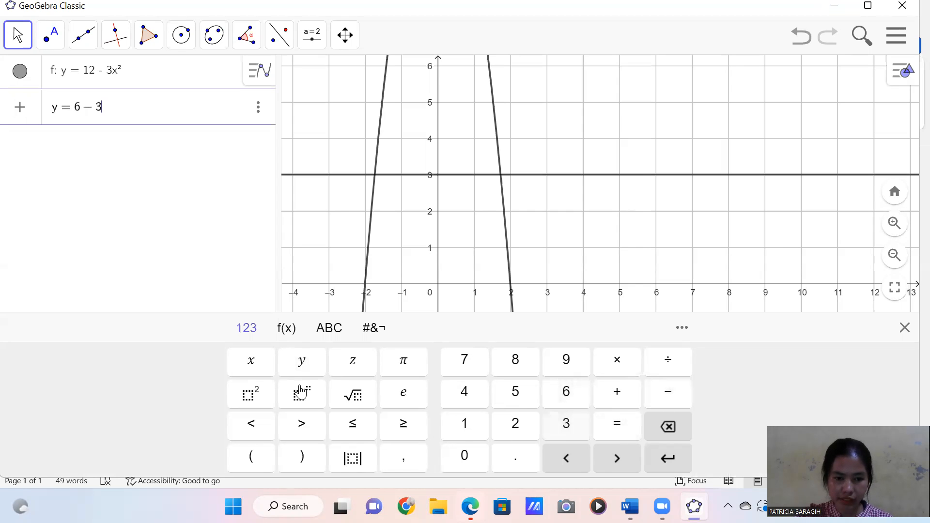
left_click(249, 364)
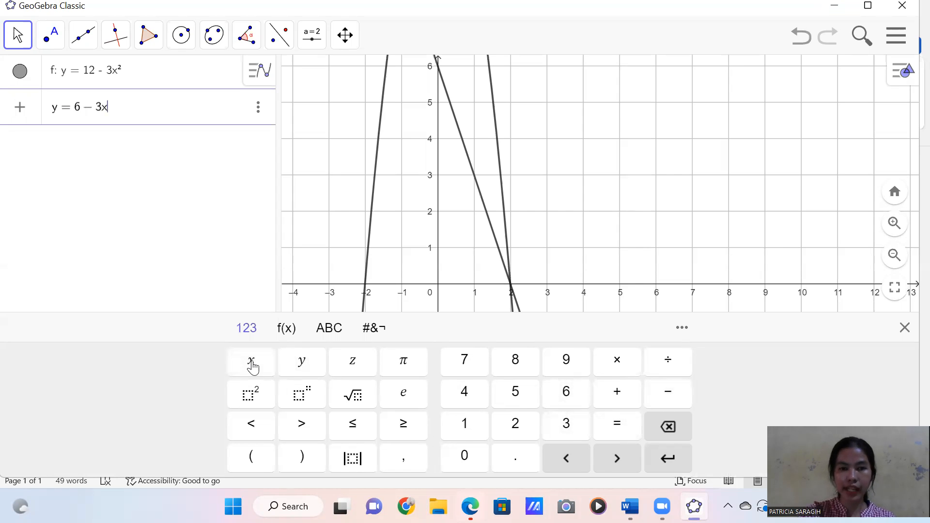
key("Return")
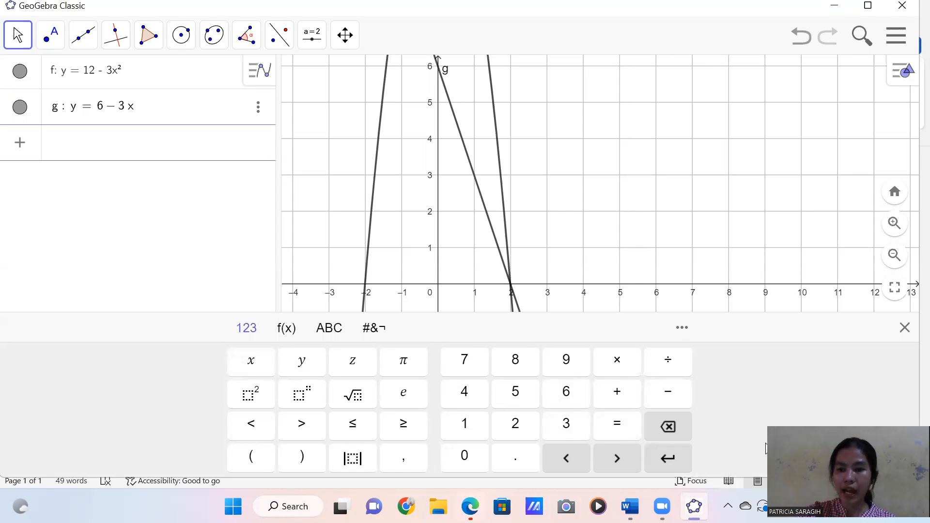
left_click(905, 334)
- Create both intersection points of the parabola and the line with the Intersect tool
scroll(840, 302, "up", 2)
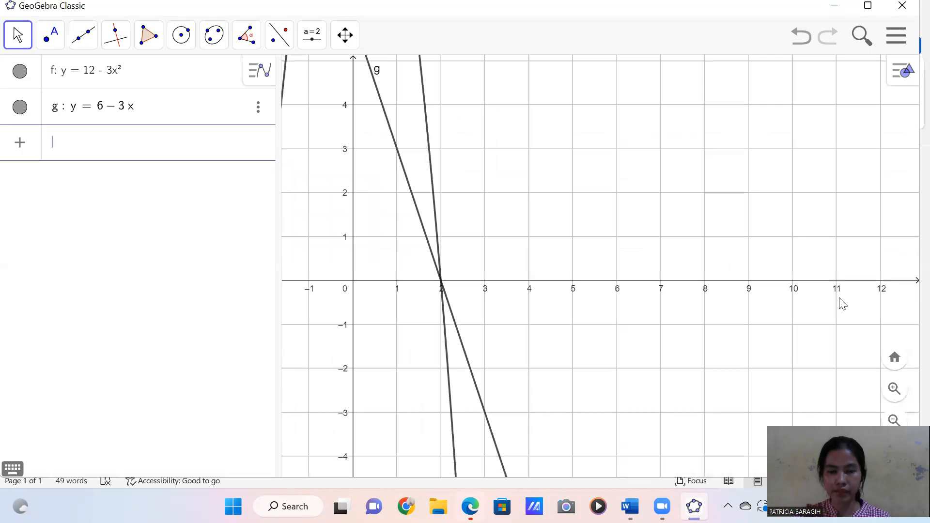
scroll(838, 303, "down", 3)
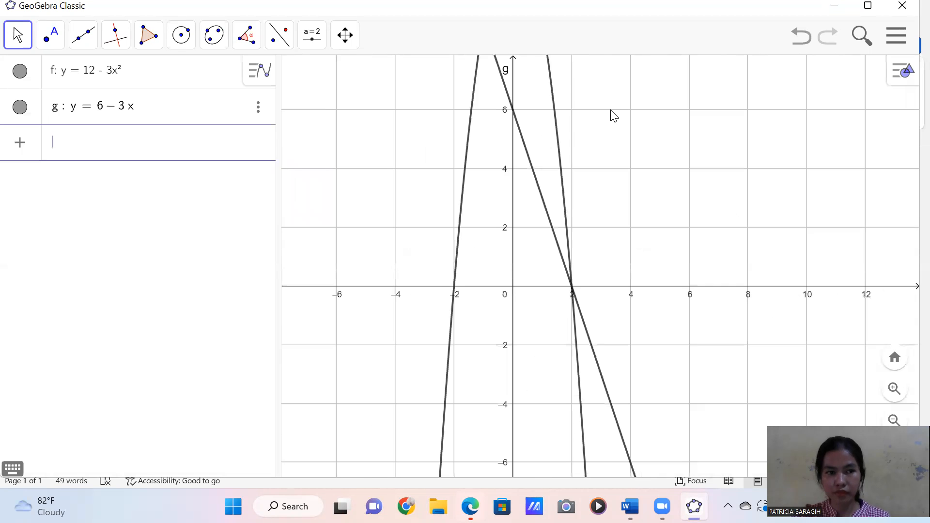
left_click_drag(481, 187, 471, 336)
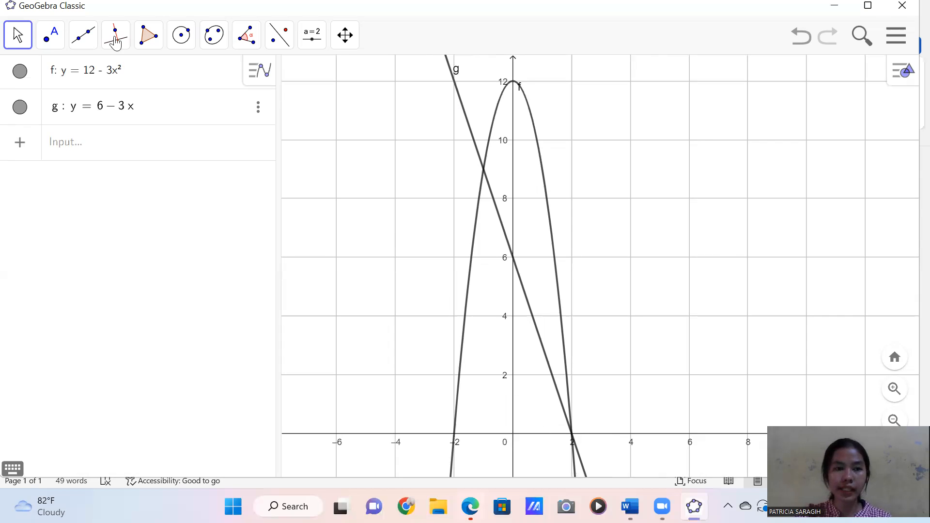
left_click(47, 44)
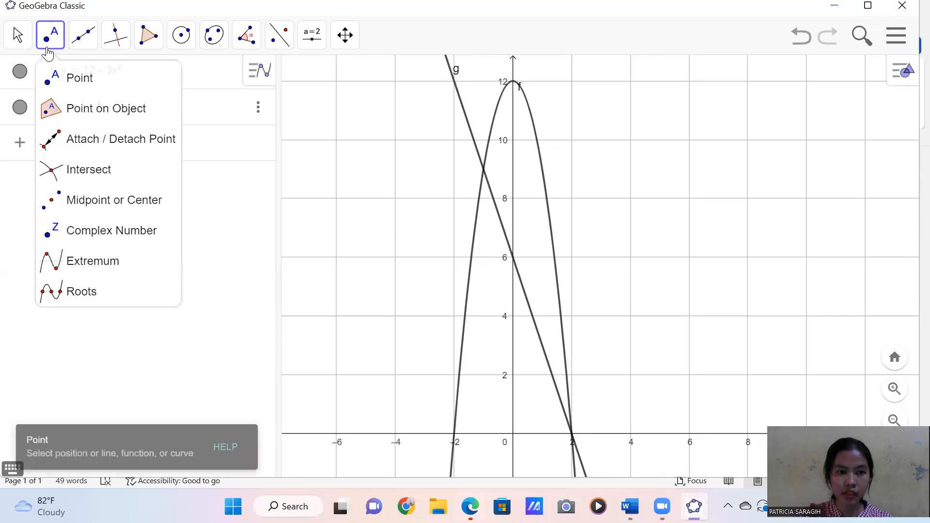
left_click(83, 176)
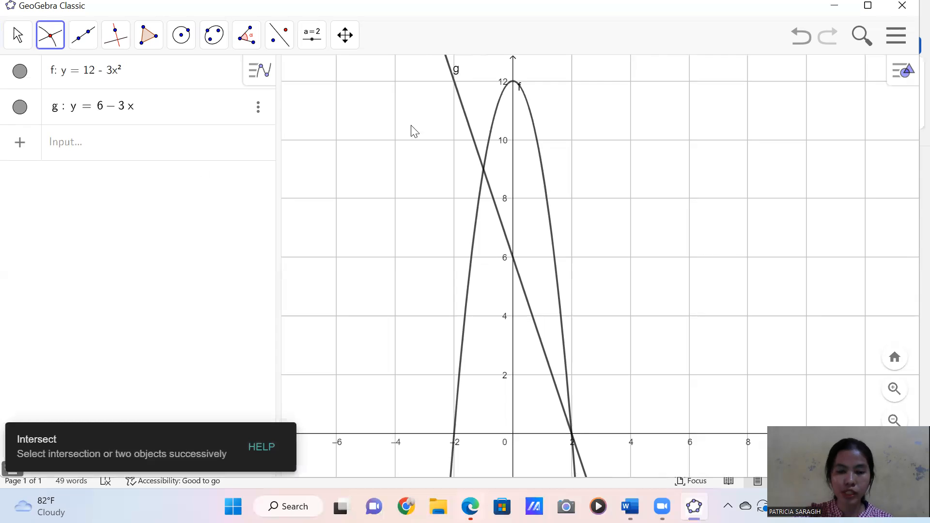
left_click(484, 173)
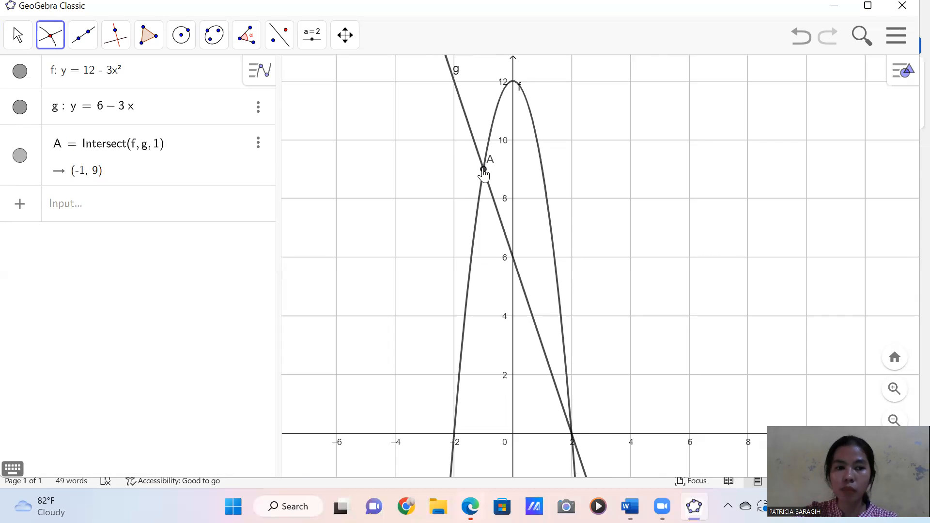
left_click(572, 434)
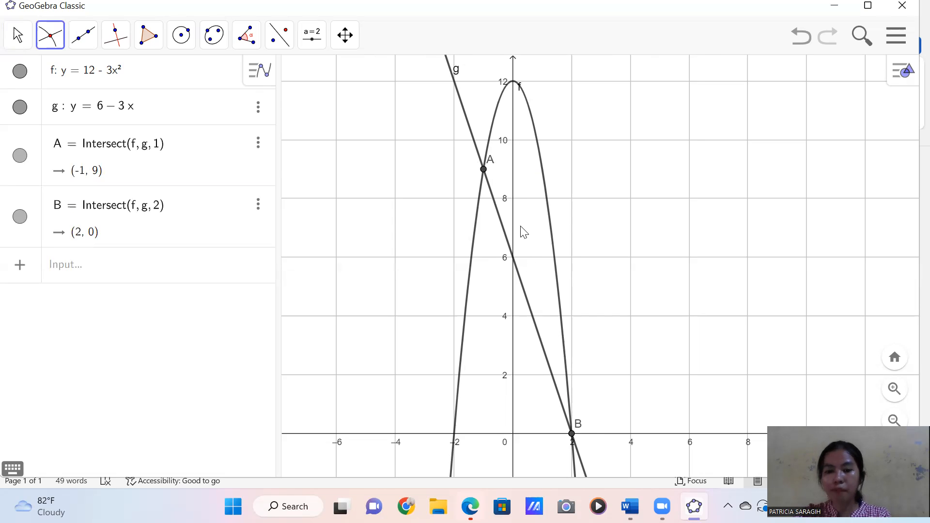
- Compute the area between the parabola f and the line g with IntegralBetween(f, g, -1, 2)
left_click(57, 270)
type("integr")
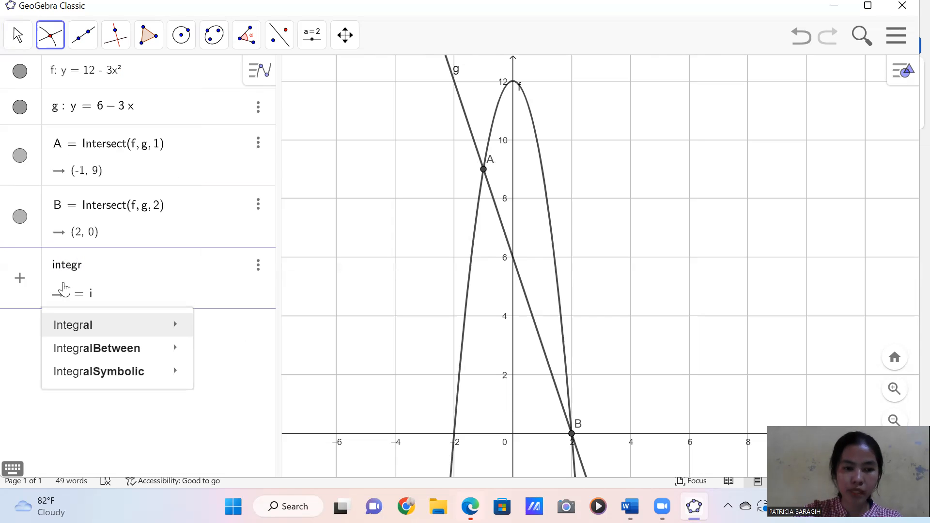
mouse_move(97, 350)
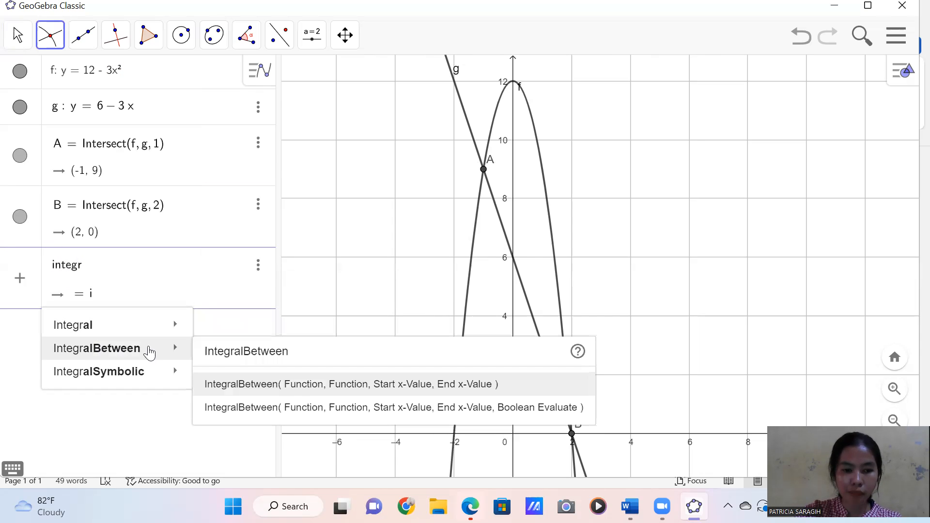
left_click(253, 393)
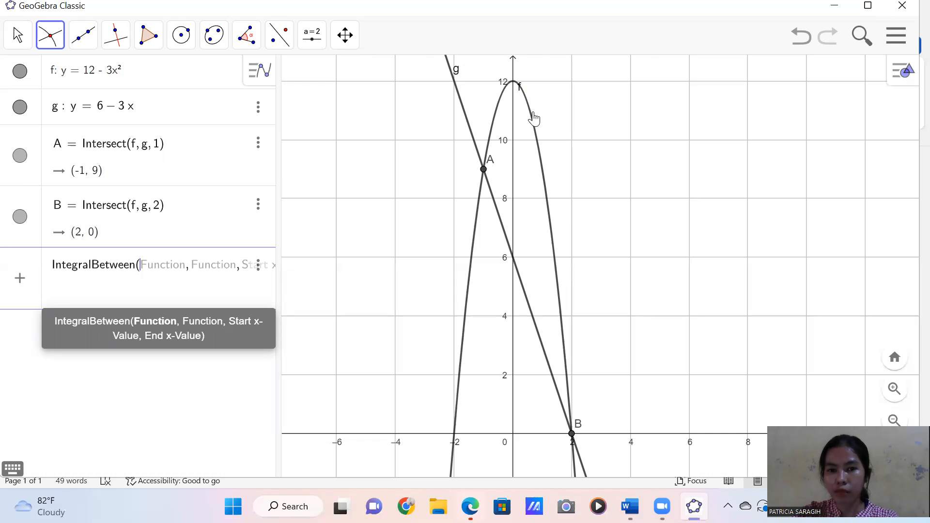
type("f,")
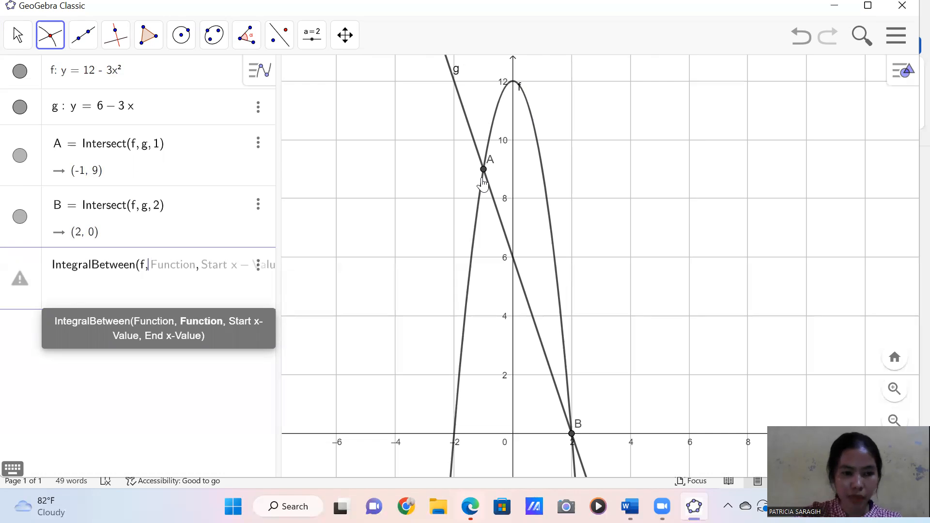
type("g")
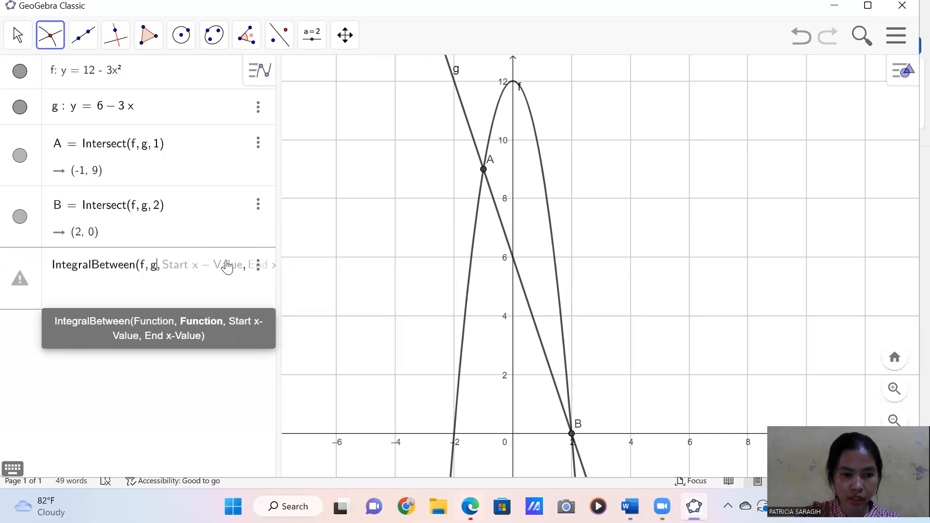
type(",")
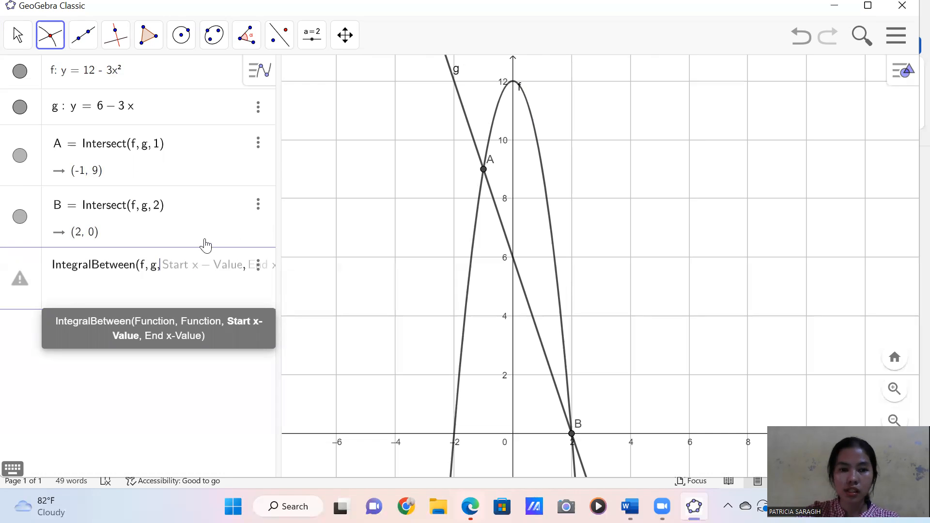
type("-1,")
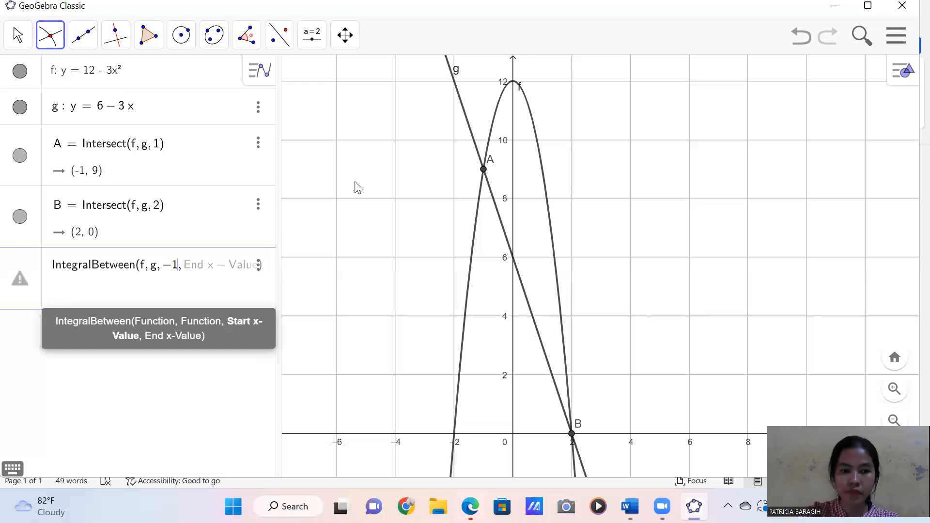
left_click(200, 269)
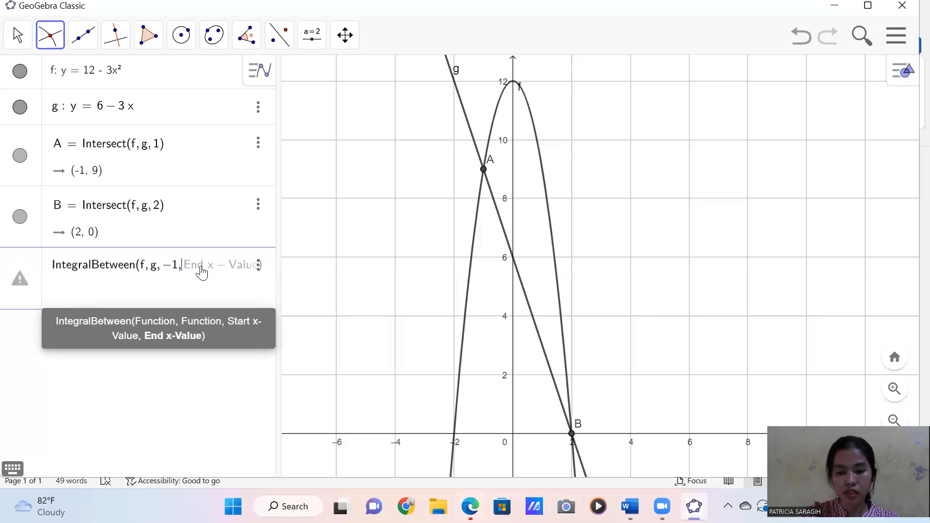
type("2")
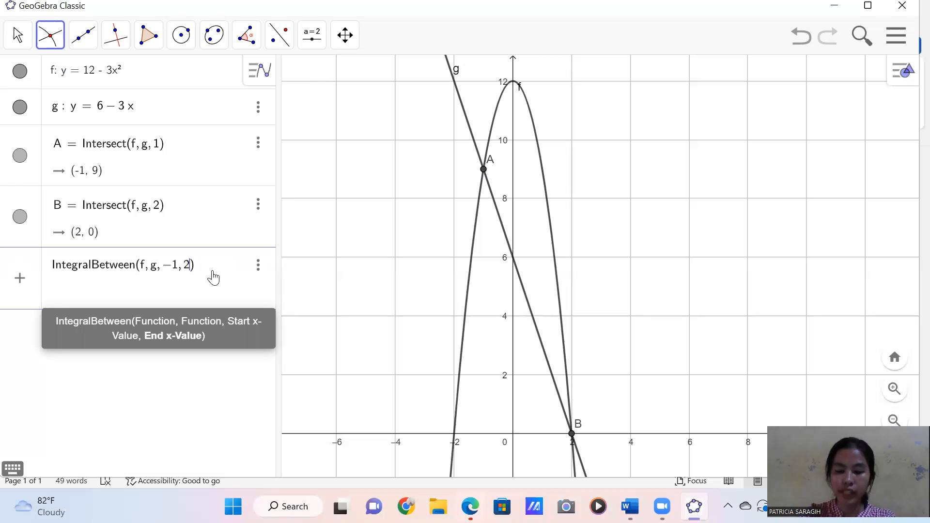
key("Return")
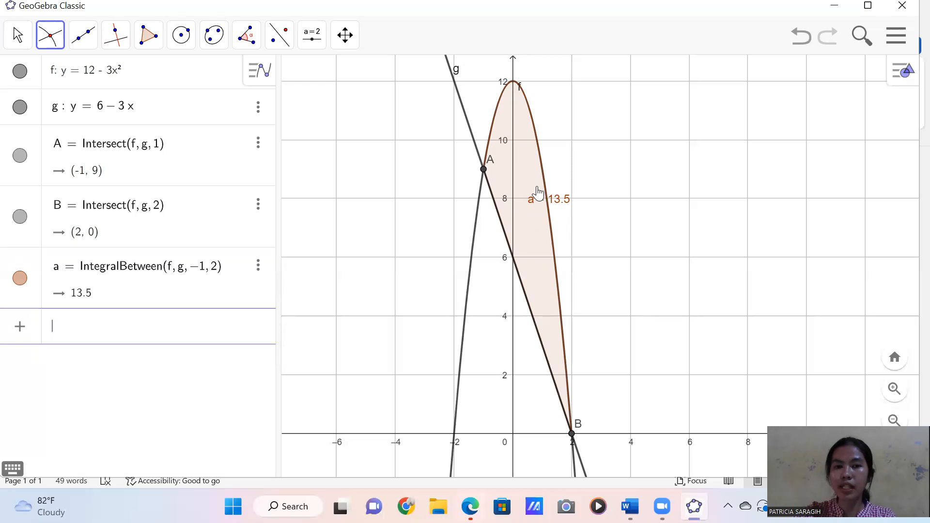
- Color the shaded integral region green (#00FF00), raise its opacity to slightly under half, and close its settings
right_click(573, 190)
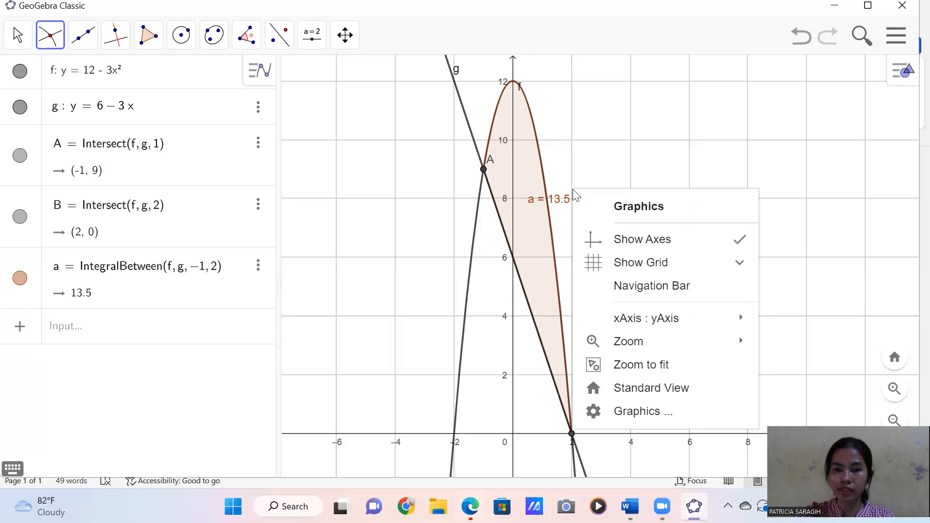
left_click(521, 237)
right_click(522, 237)
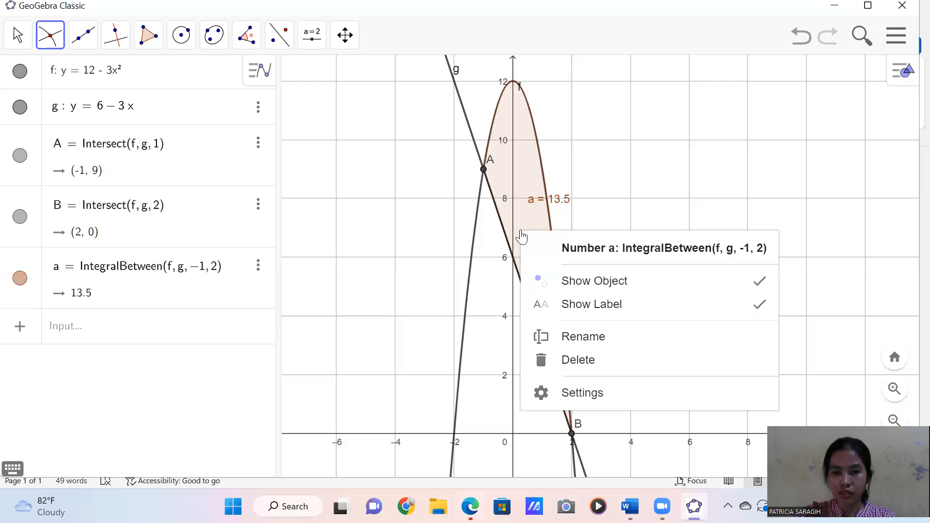
left_click(583, 392)
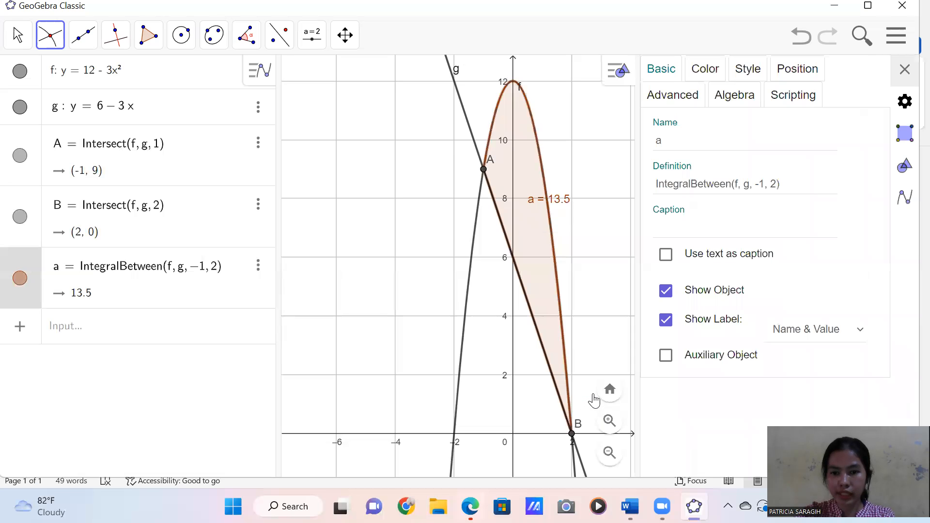
left_click(716, 78)
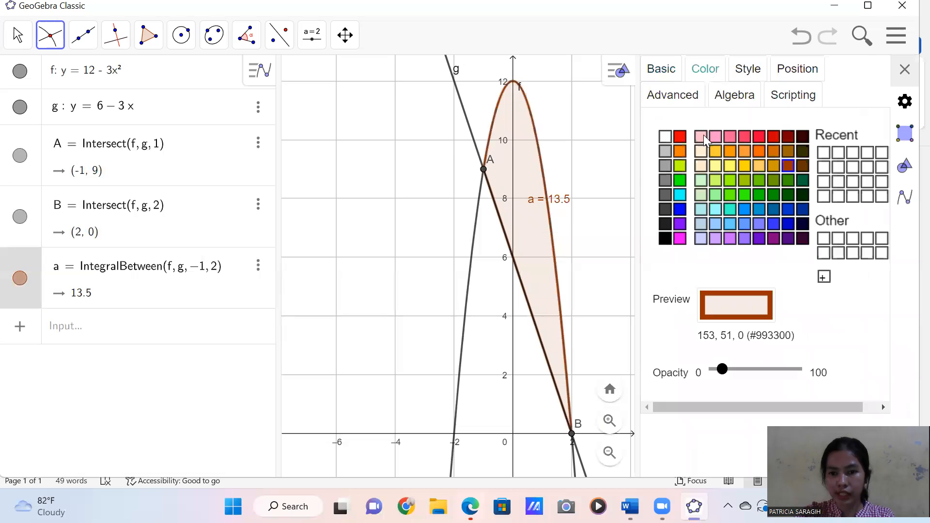
left_click(680, 182)
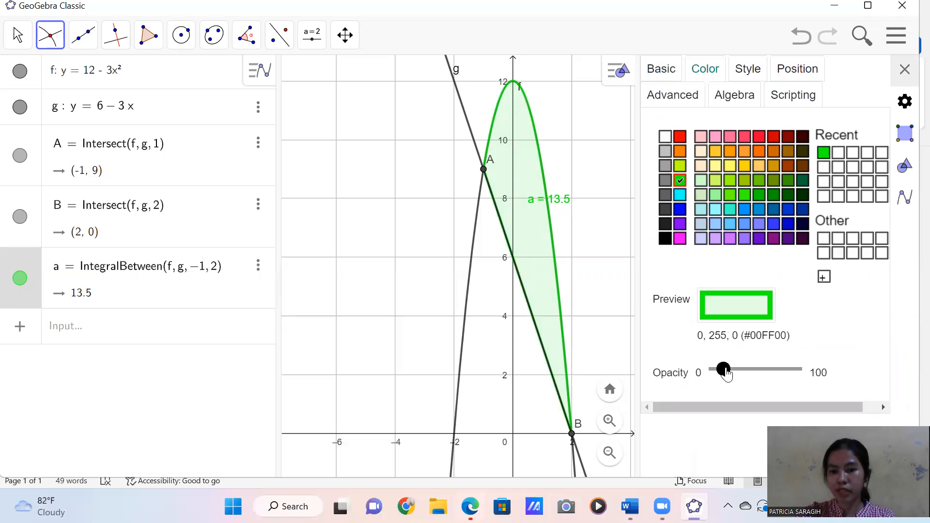
left_click_drag(723, 369, 748, 369)
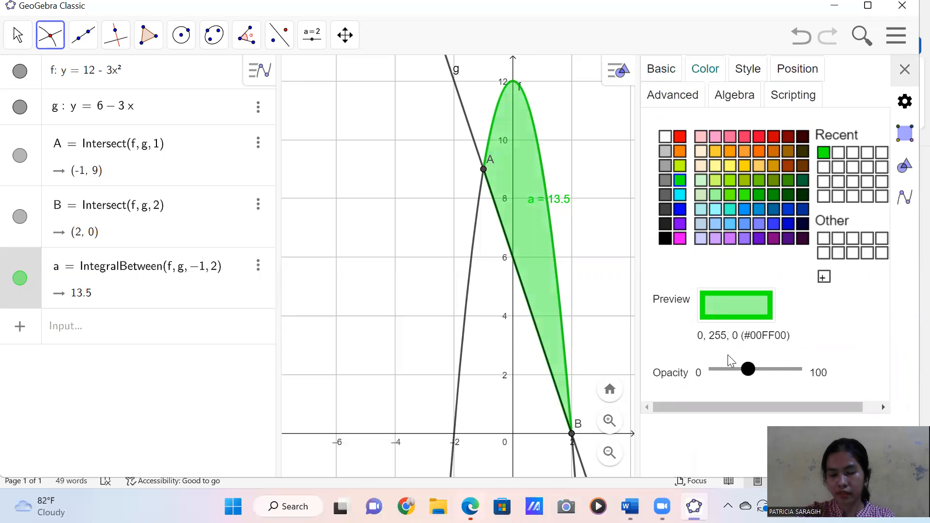
left_click(904, 70)
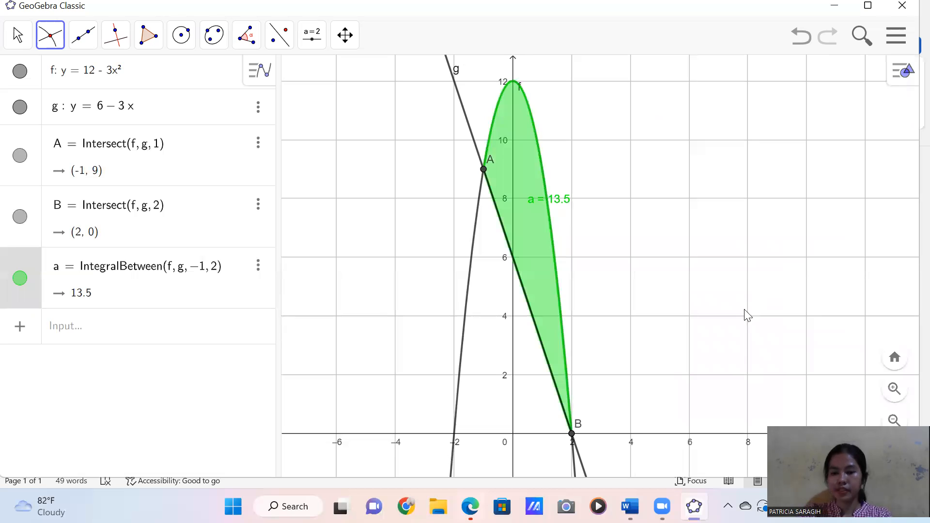
- Close GeoGebra without saving the construction and return to the Word assignment document
left_click(903, 7)
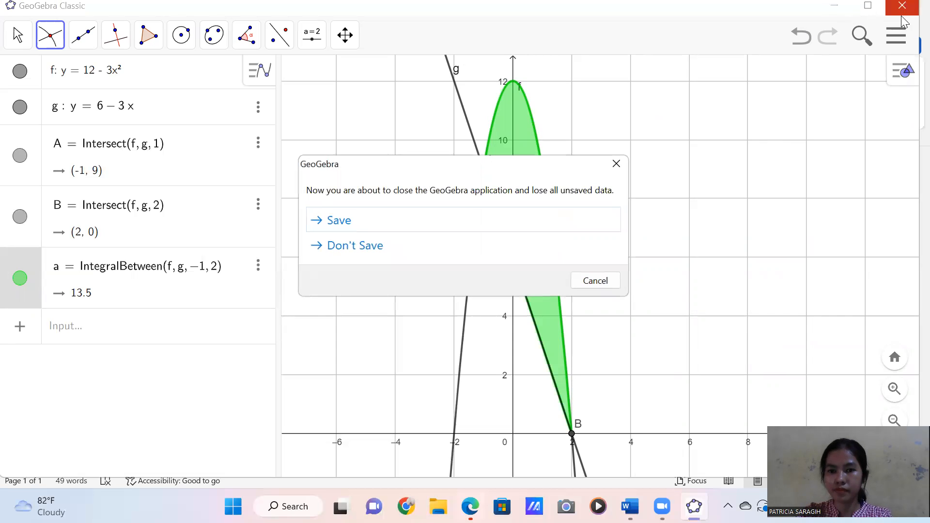
left_click(460, 246)
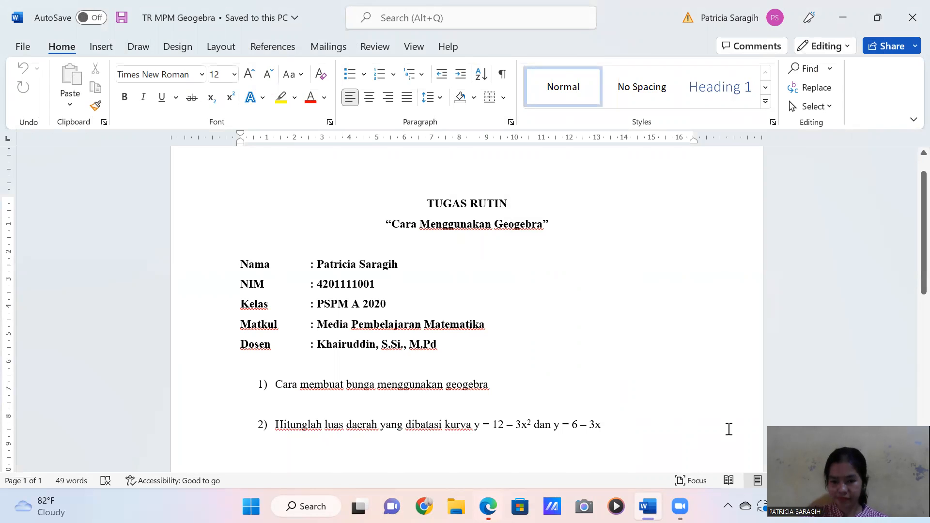
key("alt+Tab")
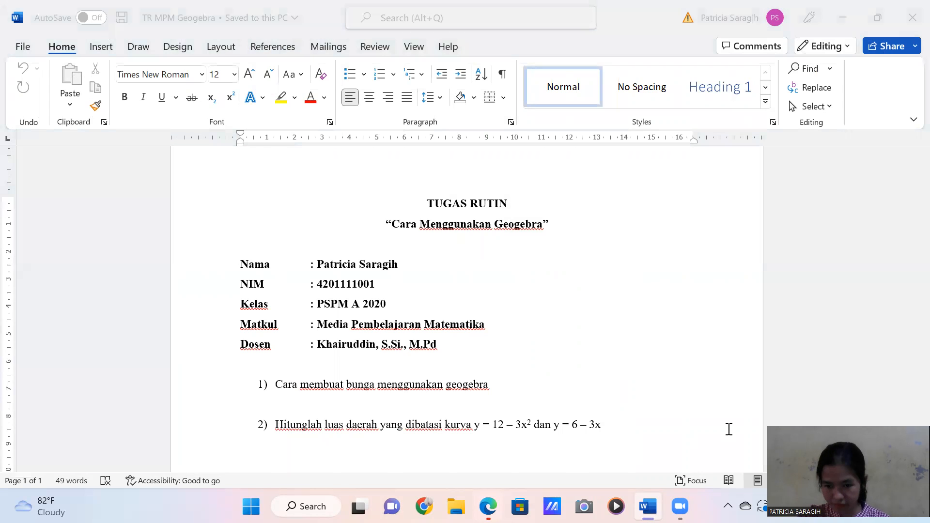